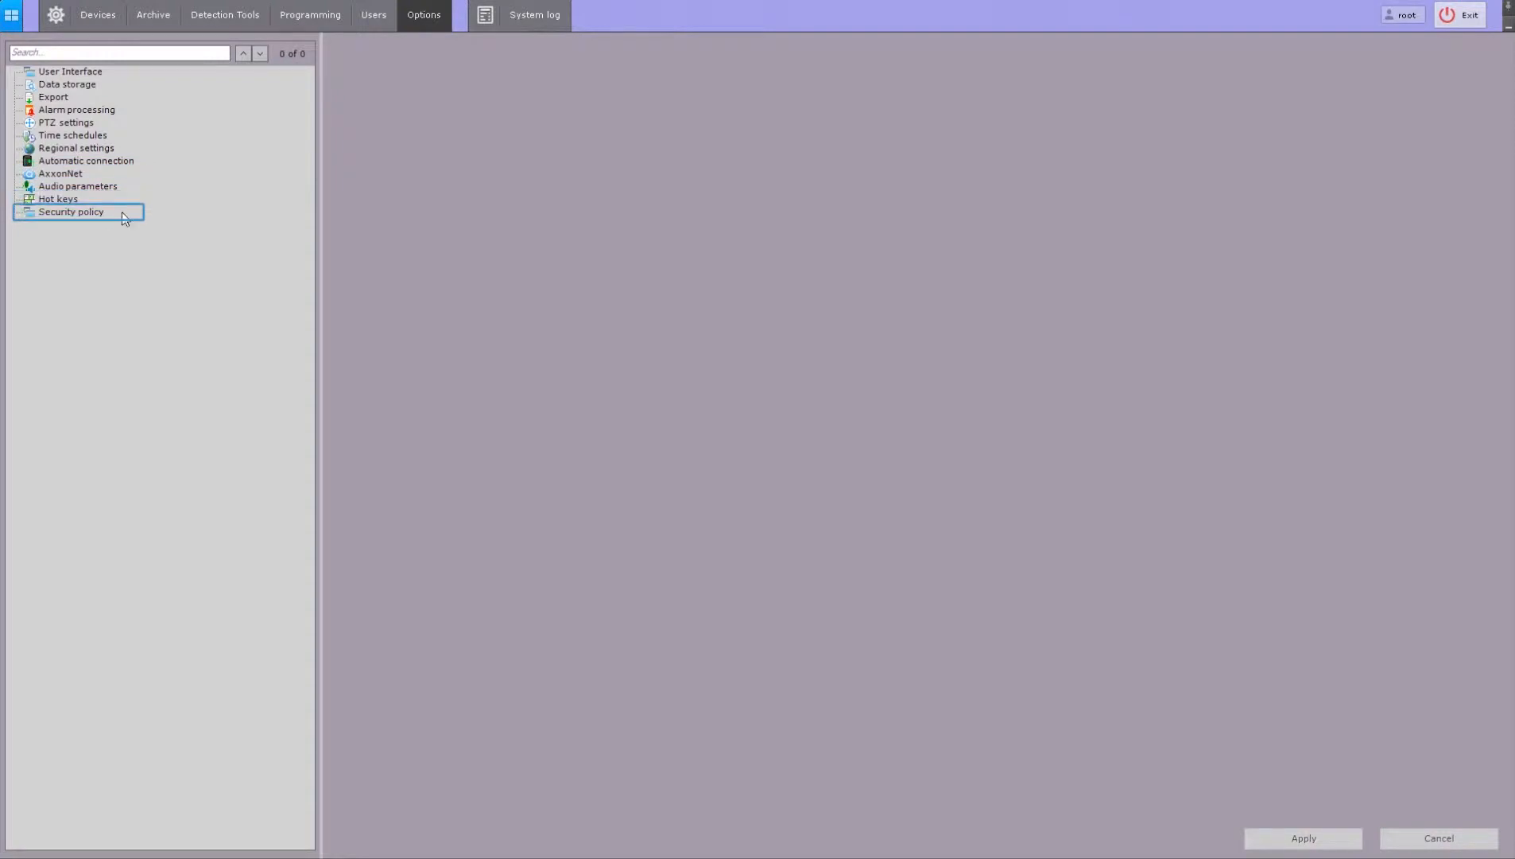
- Open the AxxonNet connection options, follow the link to axxonnet.com, and generate and copy a new assignment token
{"action": "left_click", "coordinate": [75, 180]}
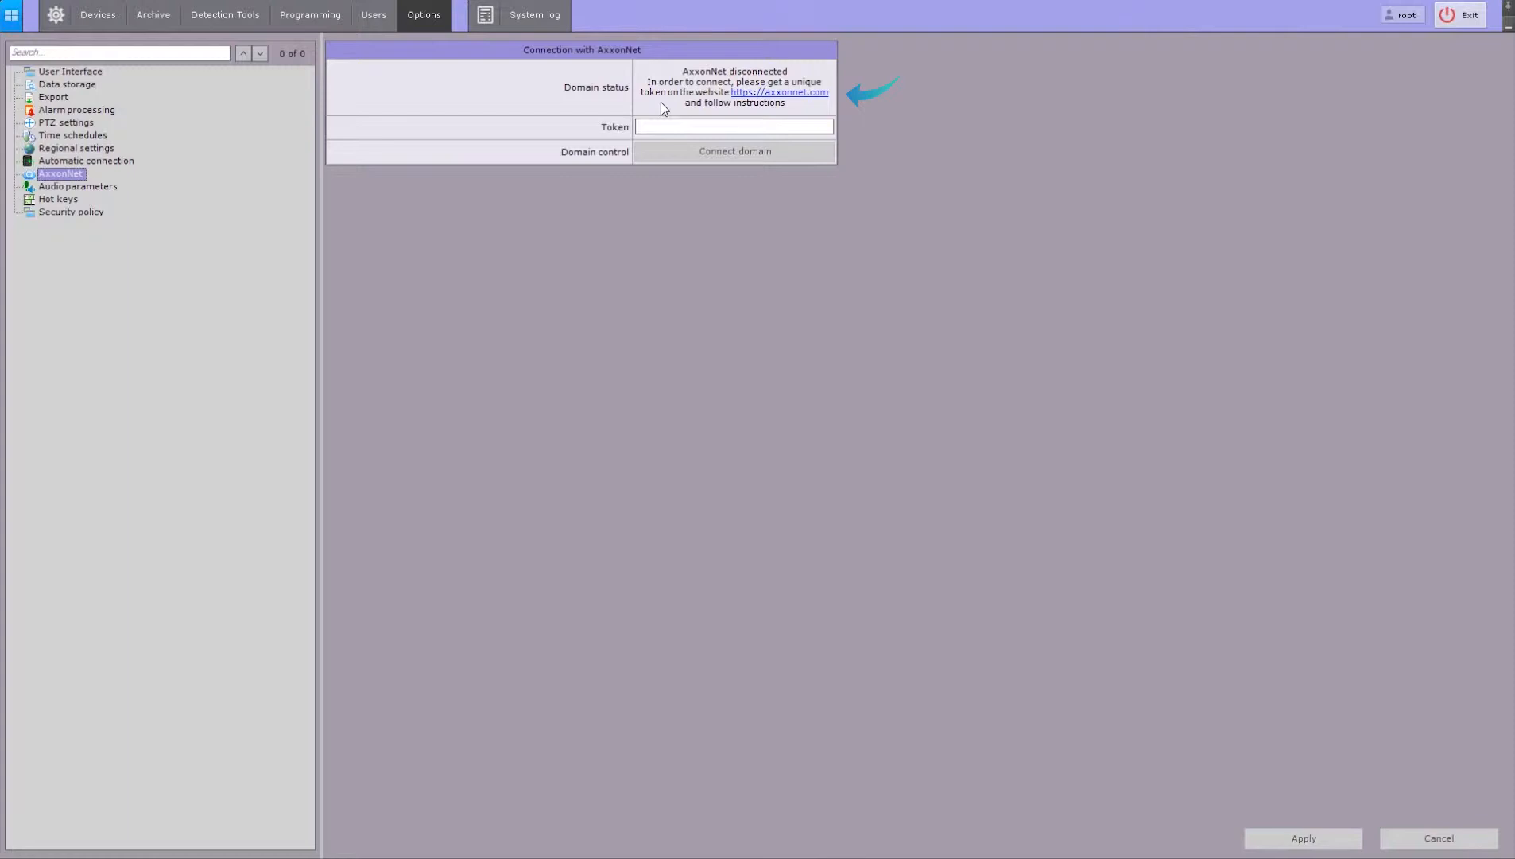
{"action": "left_click", "coordinate": [757, 93]}
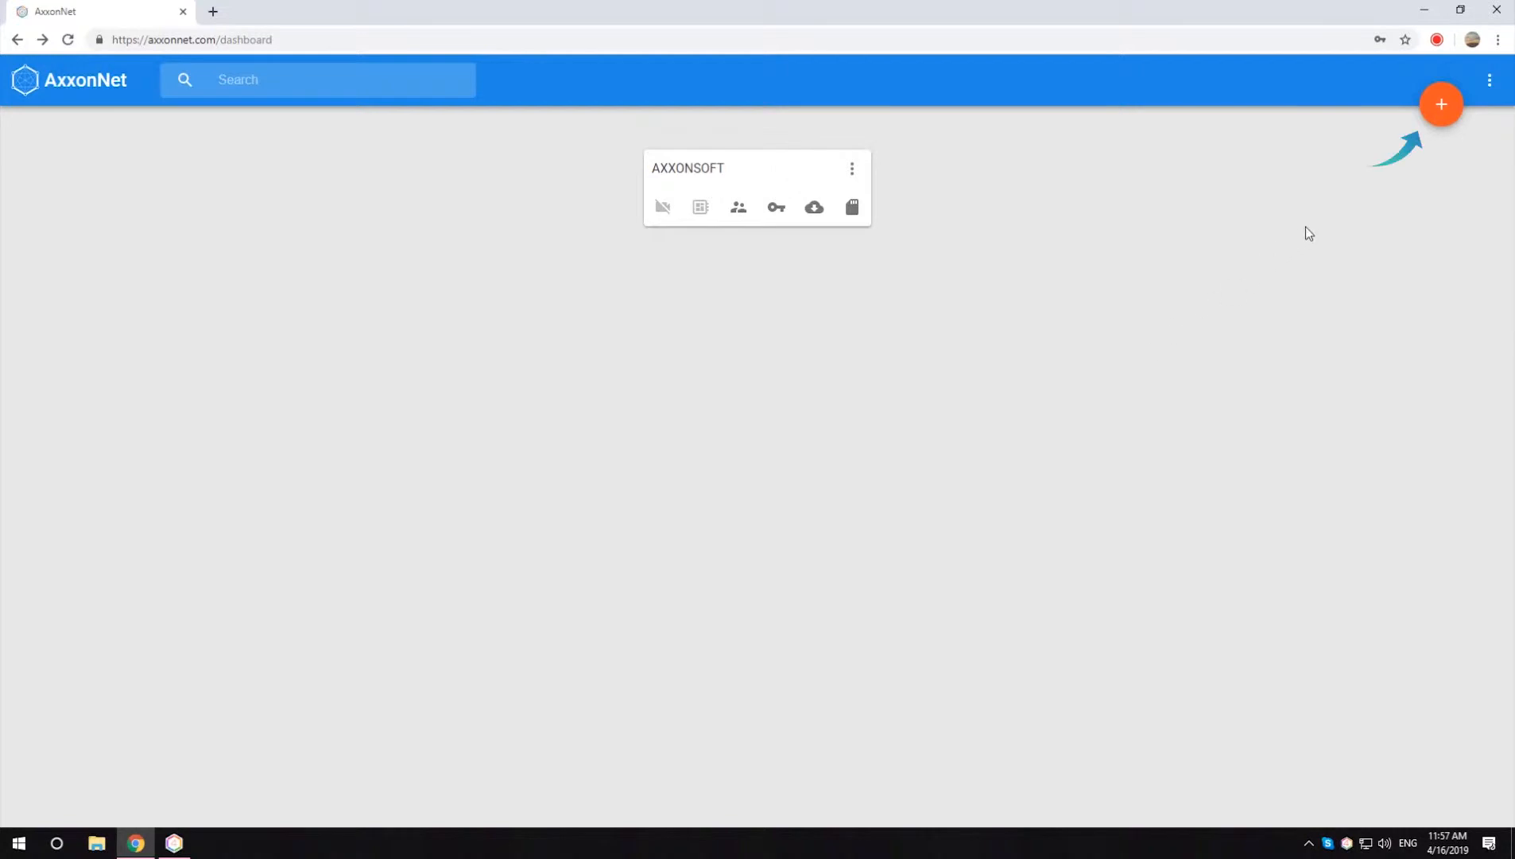
{"action": "left_click", "coordinate": [1438, 110]}
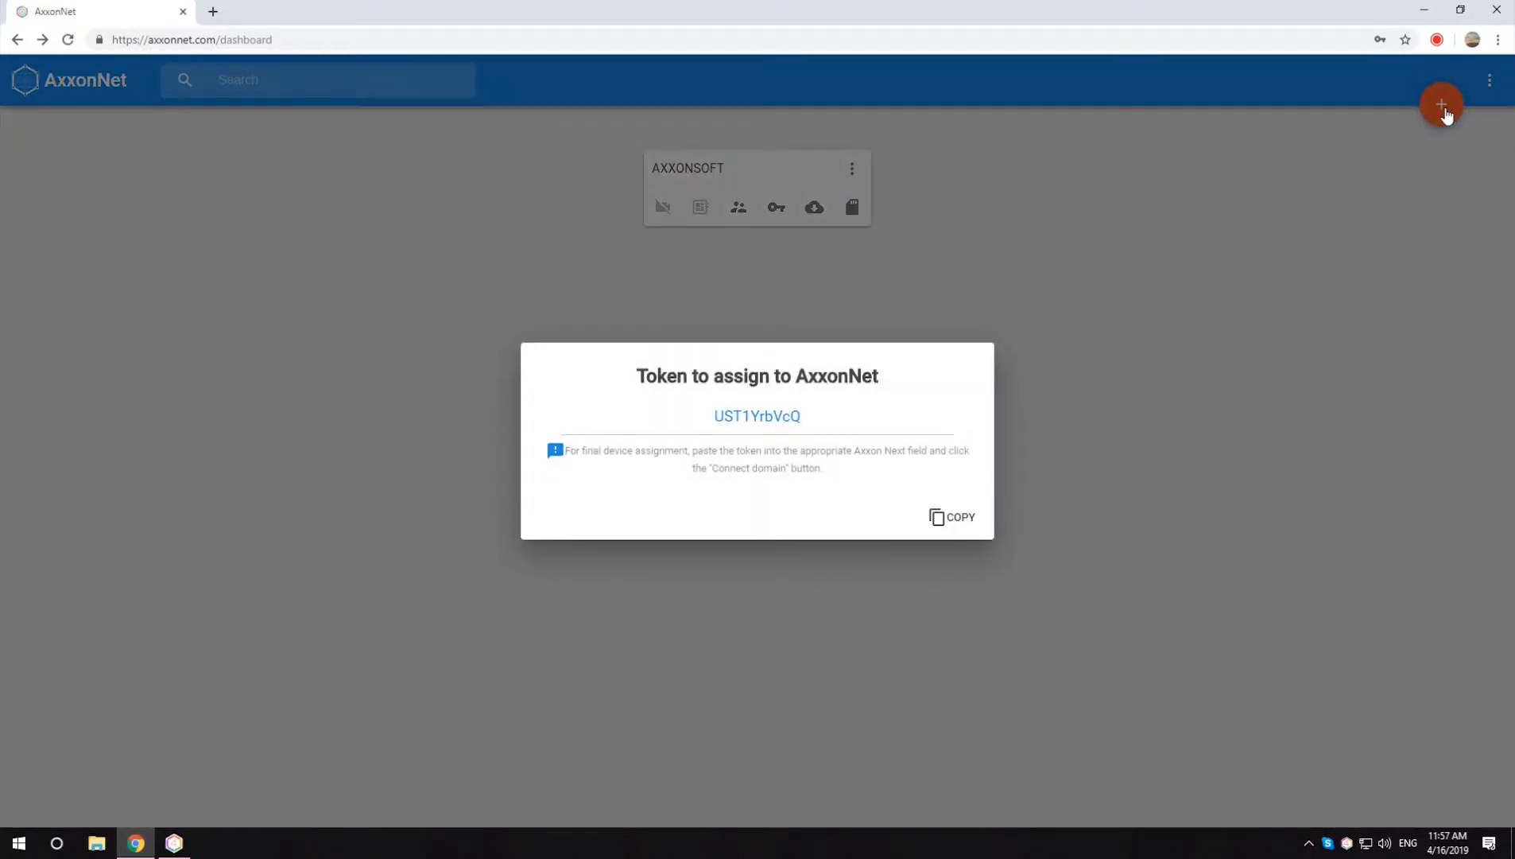
{"action": "double_click", "coordinate": [801, 420]}
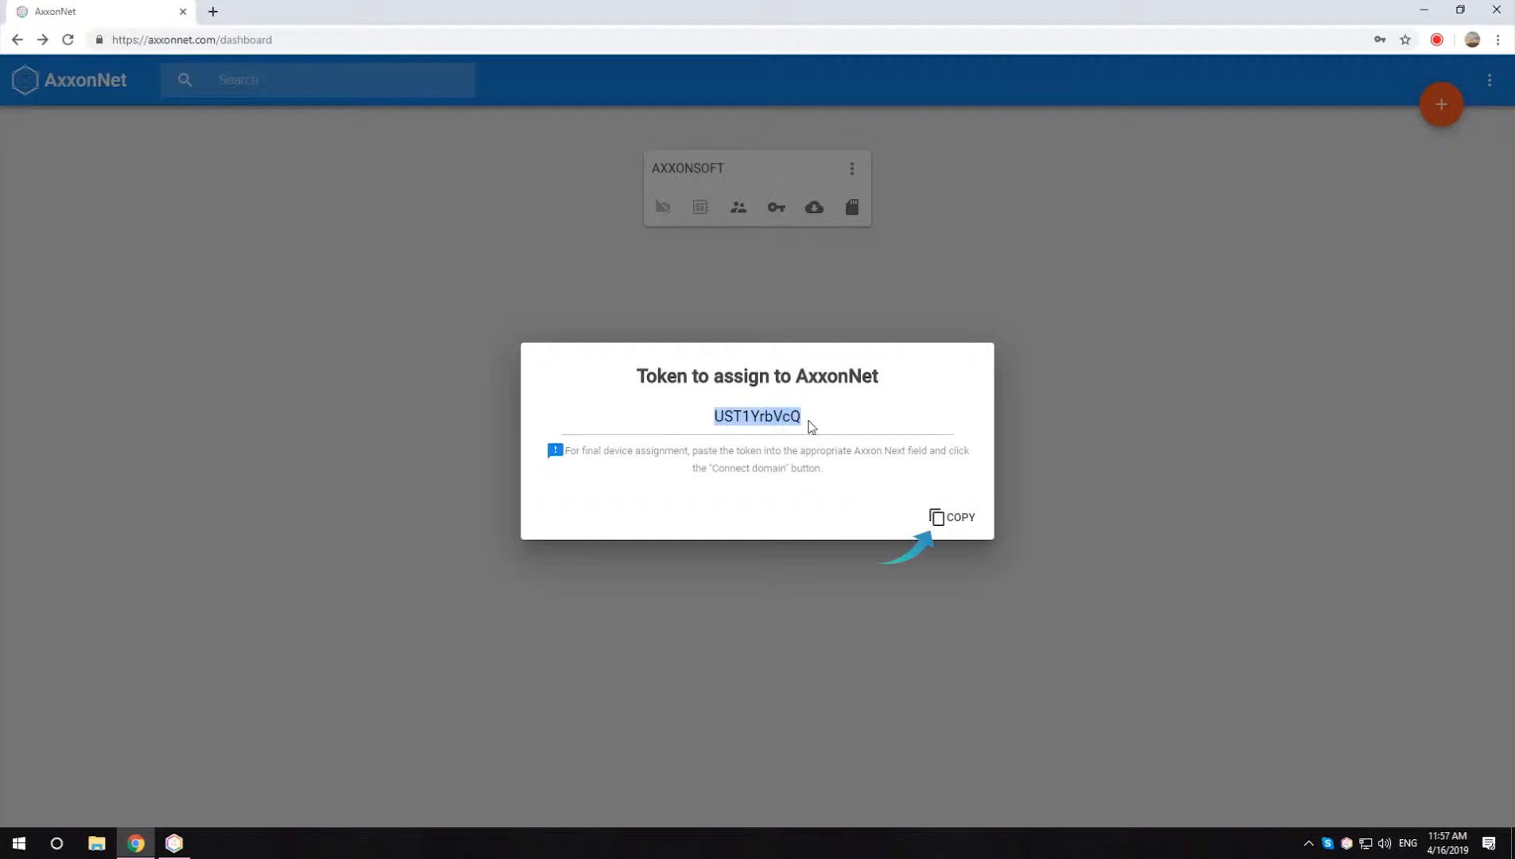
{"action": "left_click", "coordinate": [937, 514]}
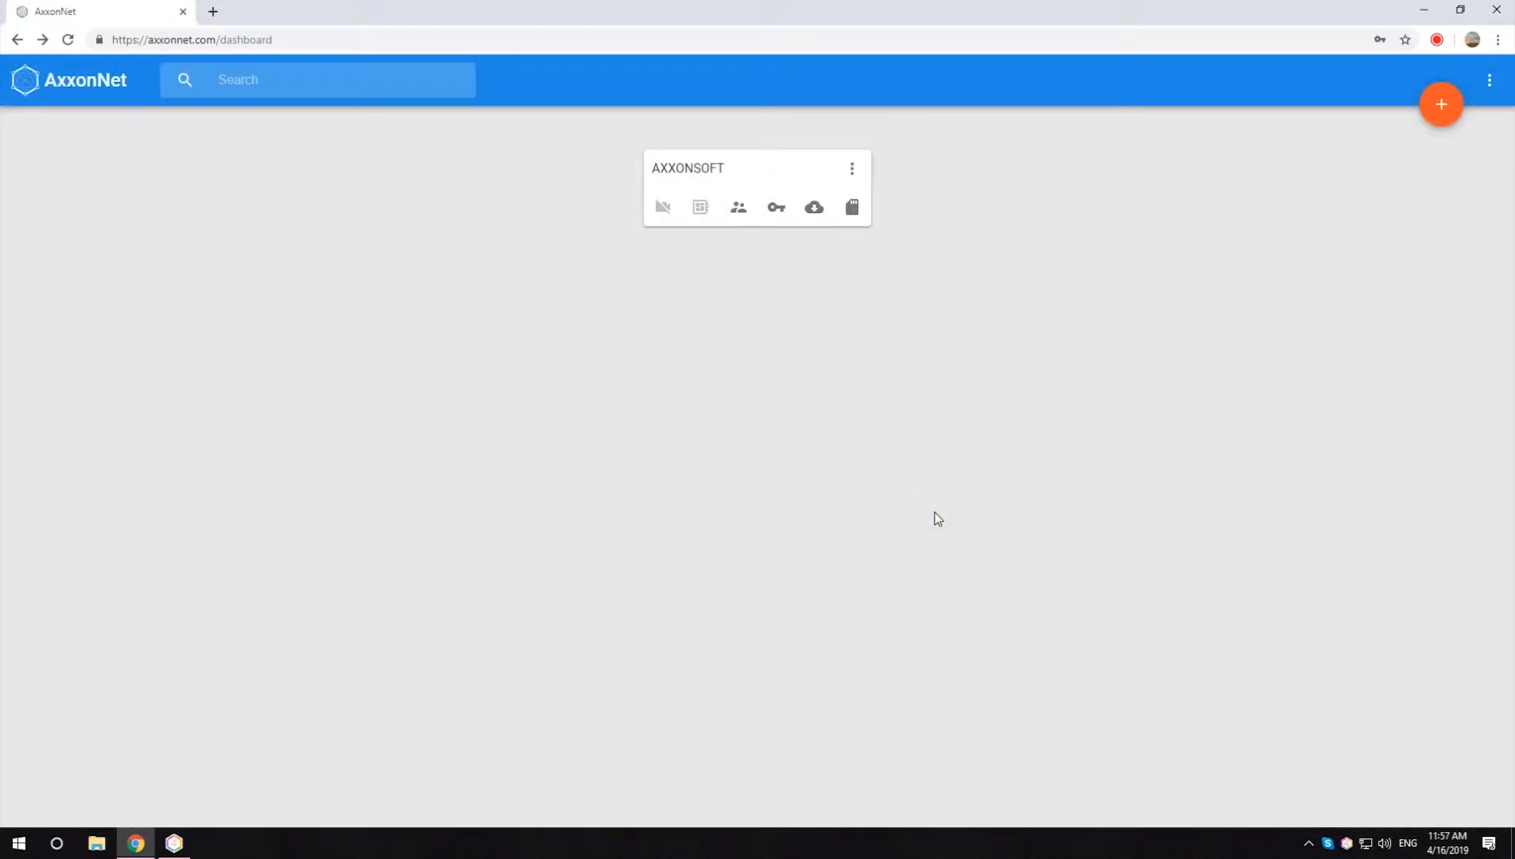
- Switch back to Axxon Next, paste the AxxonNet token into the Token field and connect the domain
{"action": "left_click", "coordinate": [174, 842]}
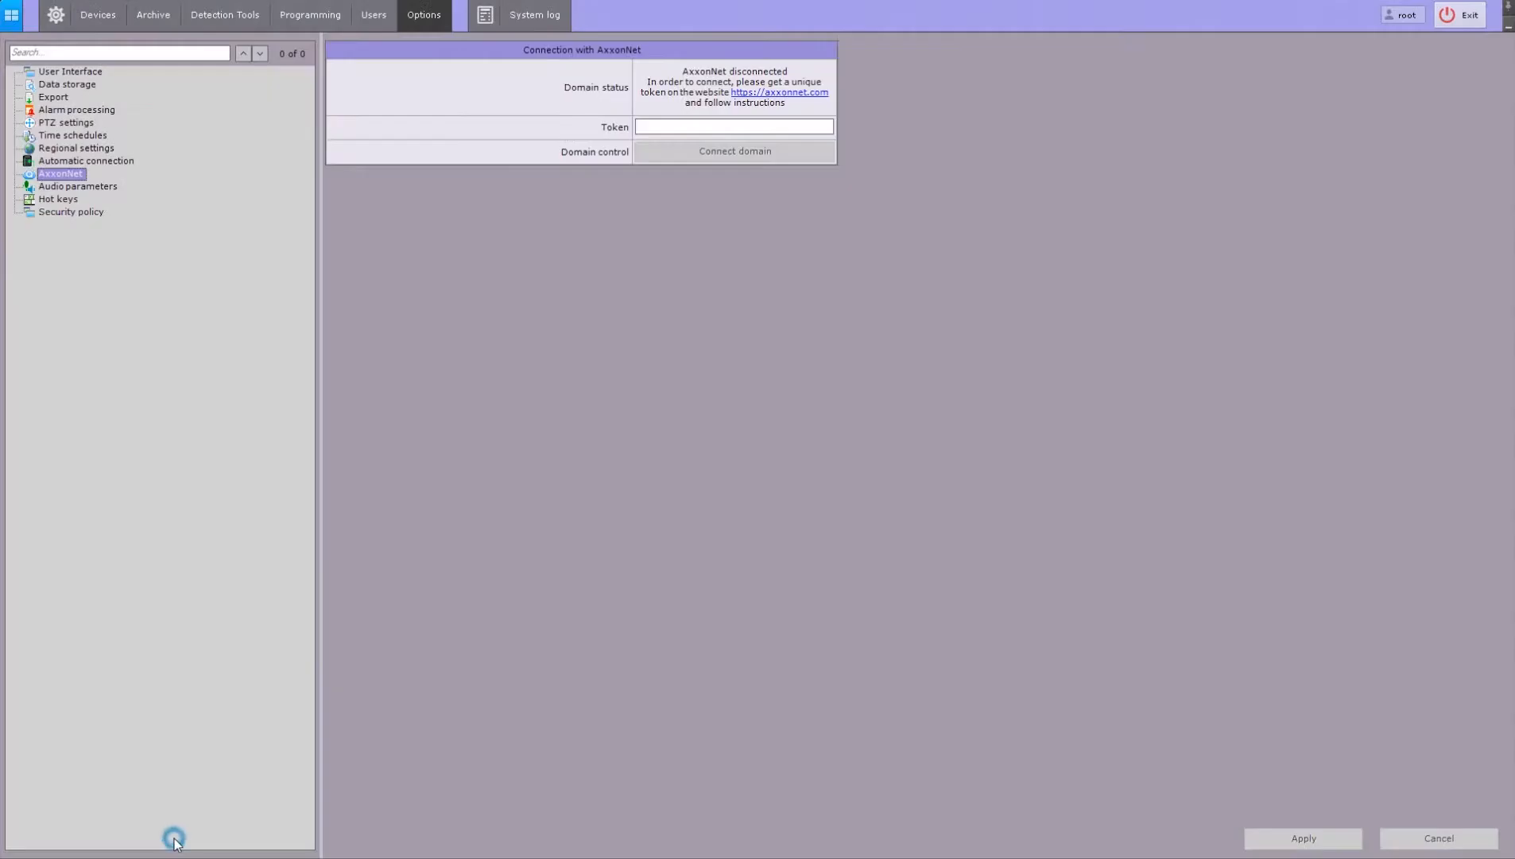
{"action": "left_click", "coordinate": [688, 128]}
{"action": "key", "text": "ctrl+v"}
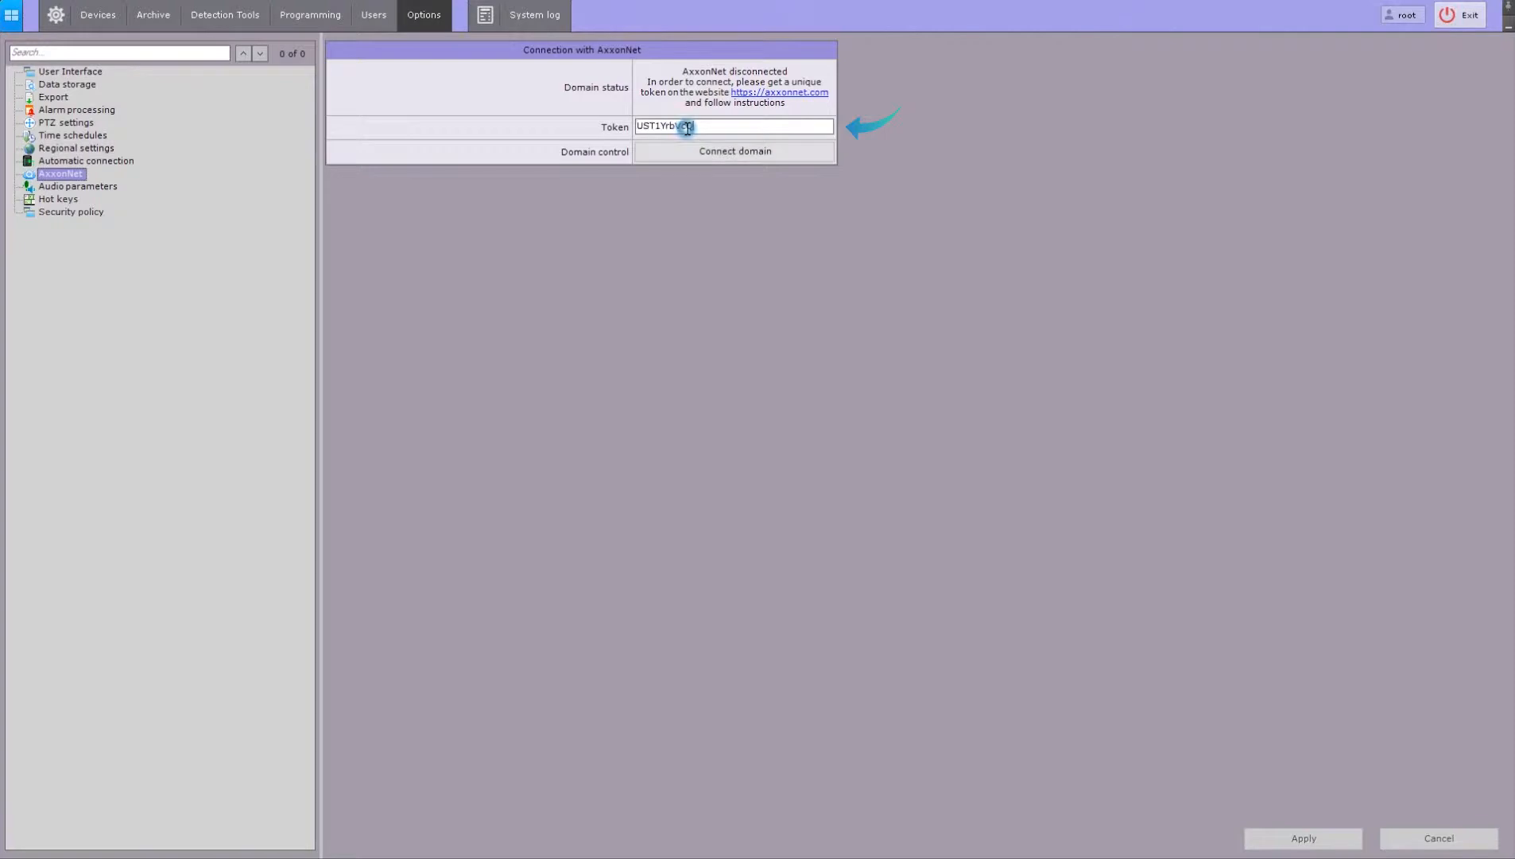
{"action": "left_click", "coordinate": [725, 159]}
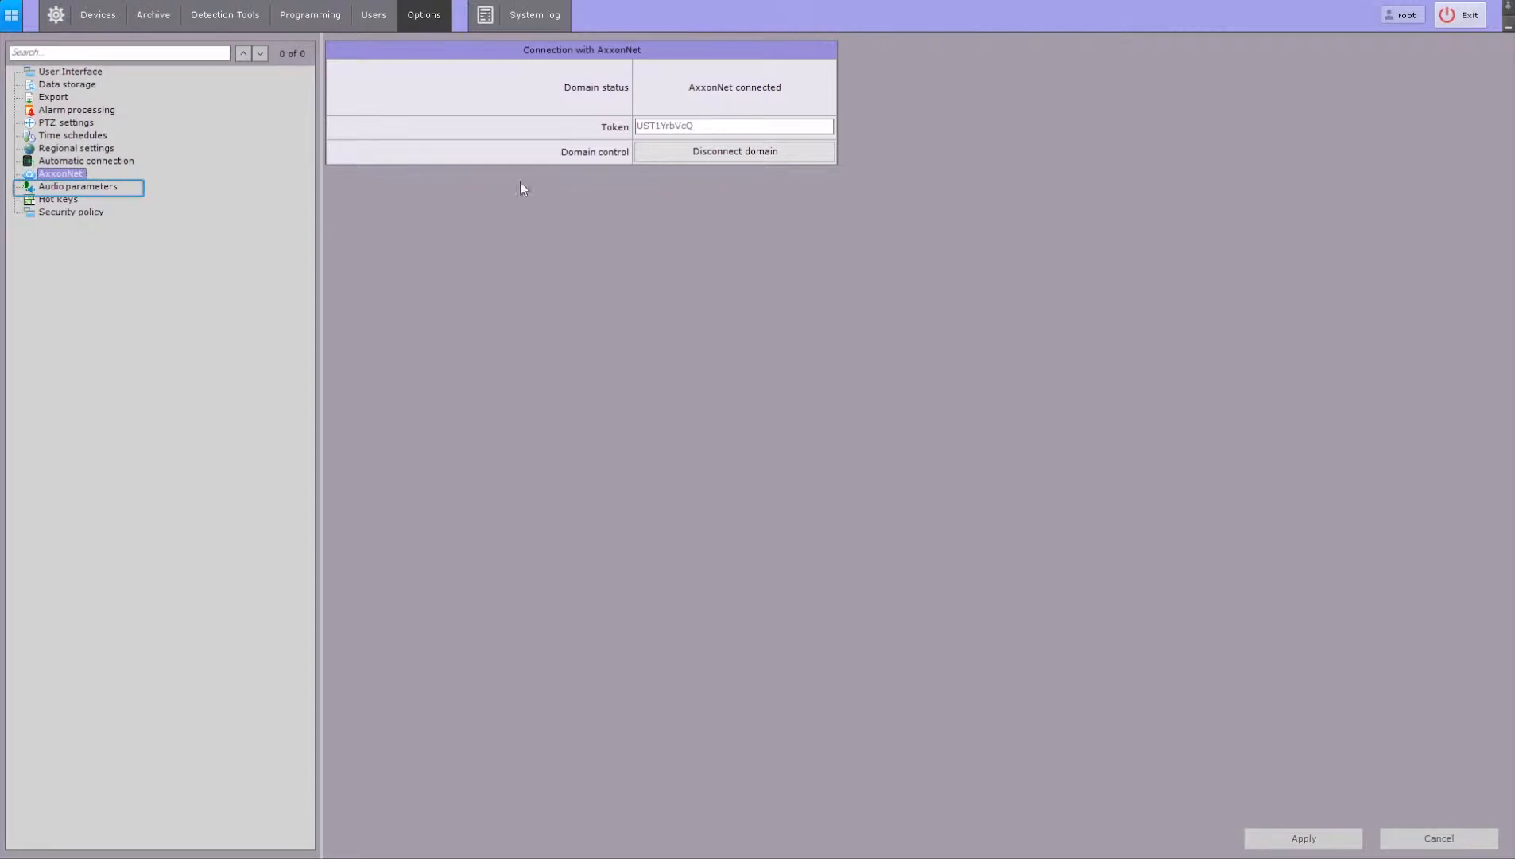
- Set the audio source in the audio parameters to Microsoft Sound Mapper - Input and apply the change
{"action": "left_click", "coordinate": [106, 187]}
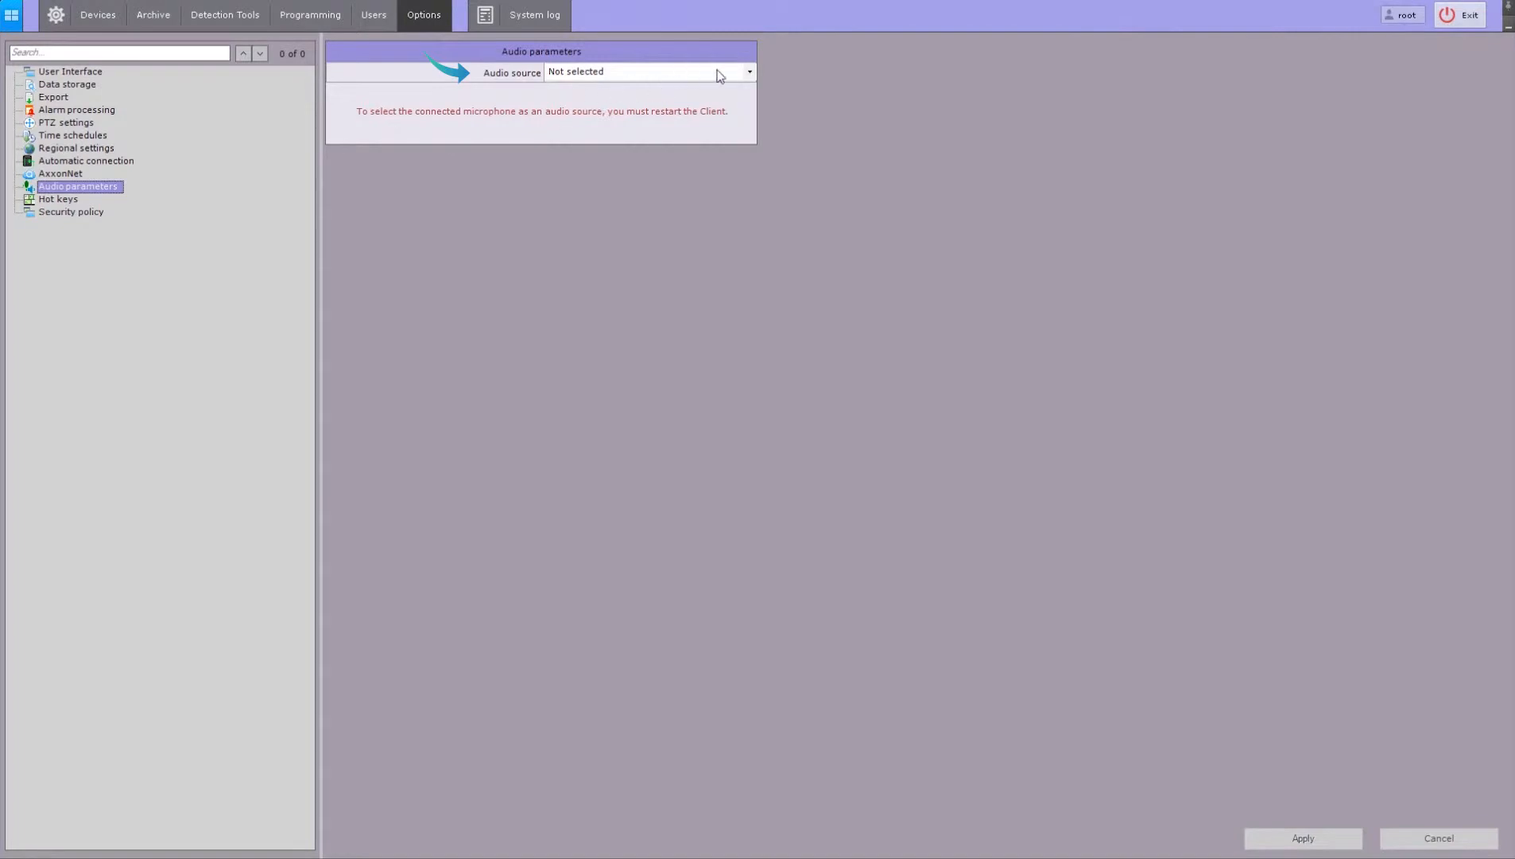
{"action": "left_click", "coordinate": [749, 72]}
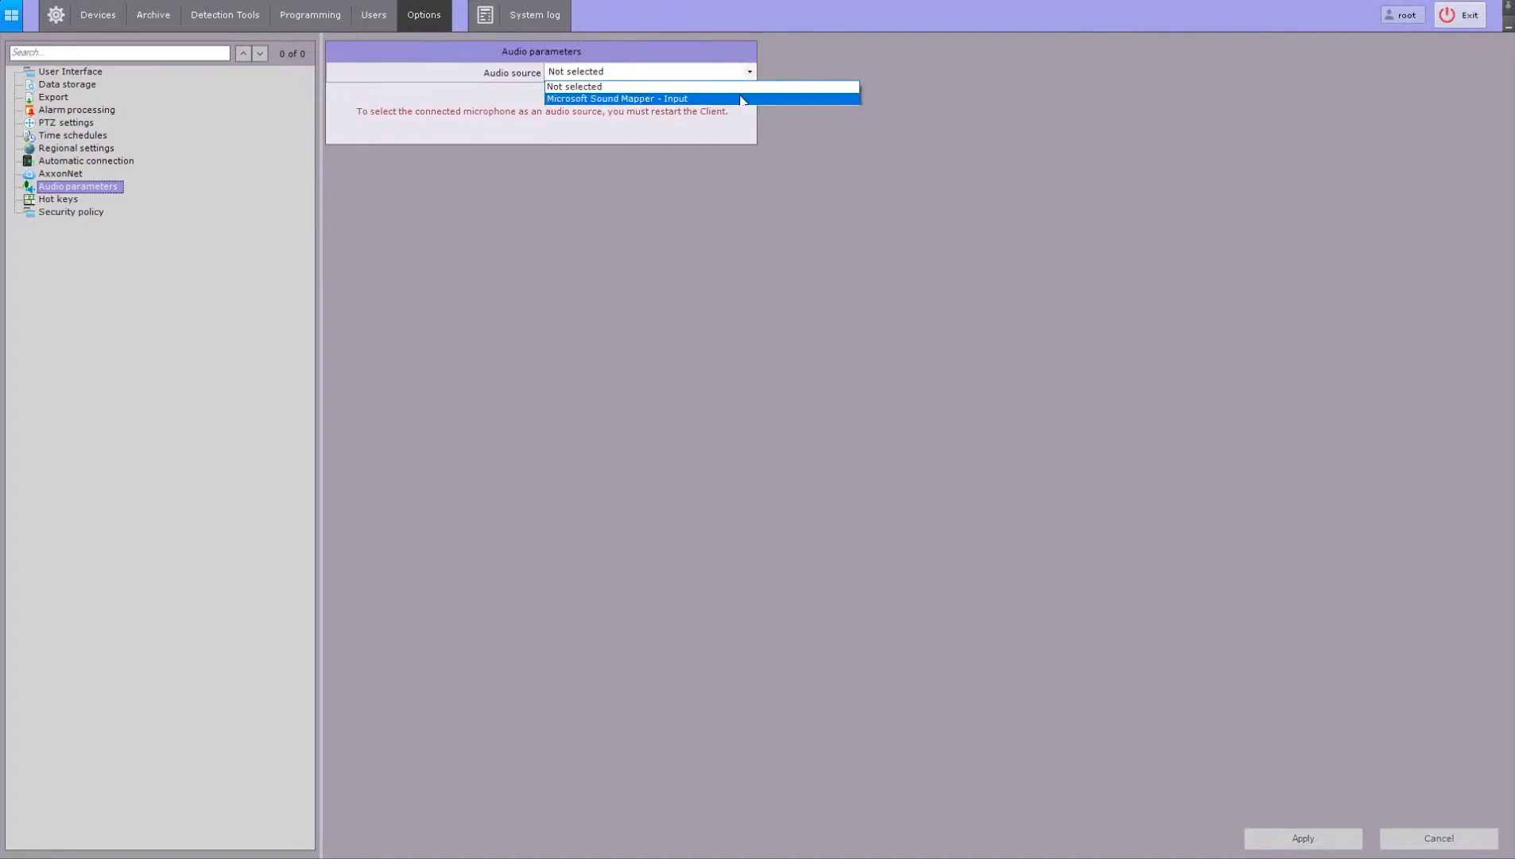
{"action": "left_click", "coordinate": [741, 99]}
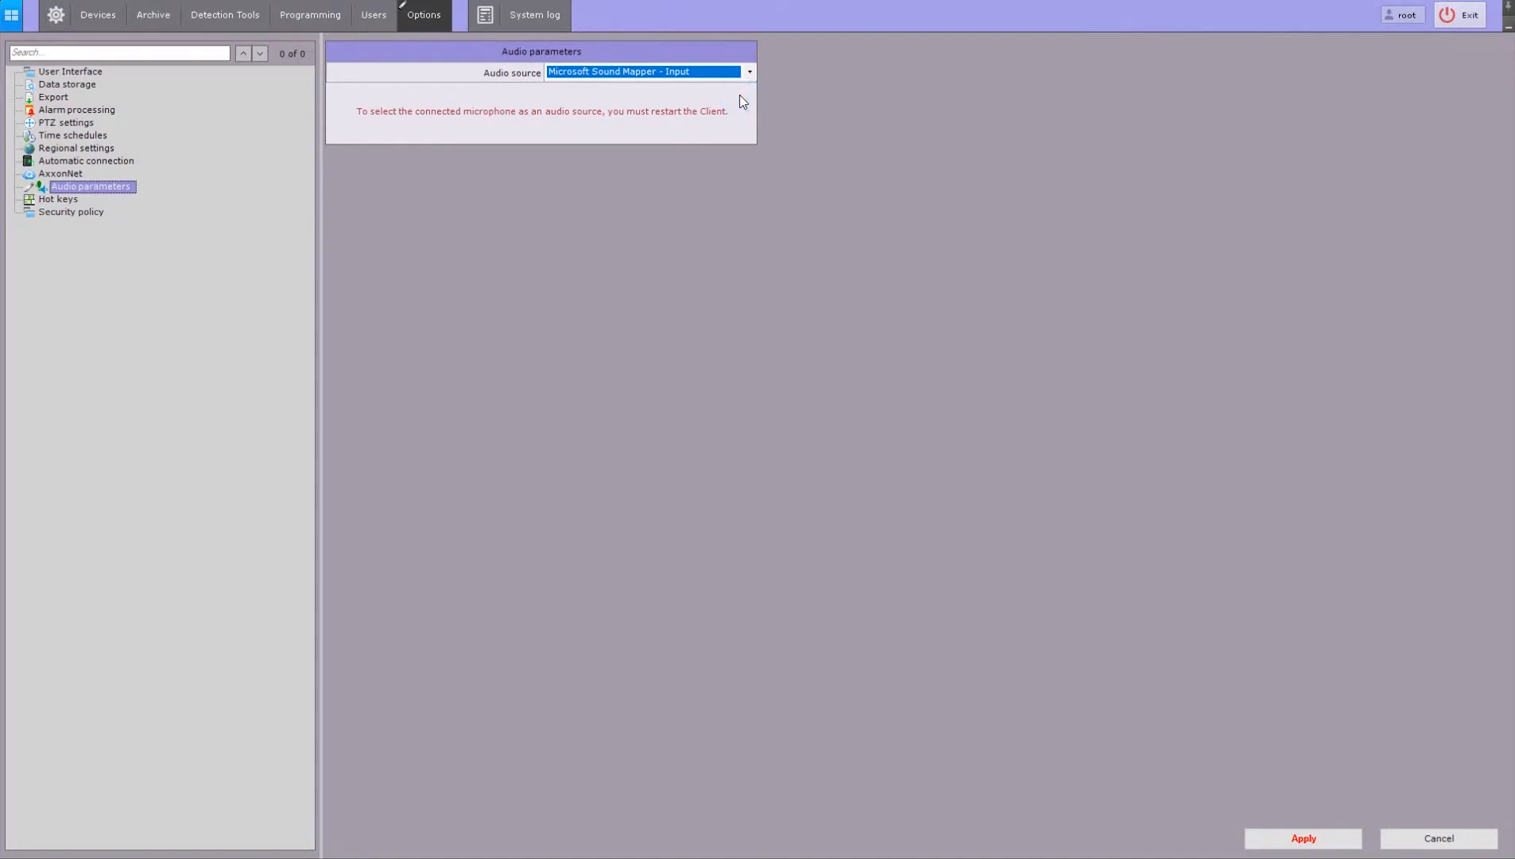
{"action": "left_click", "coordinate": [1297, 835]}
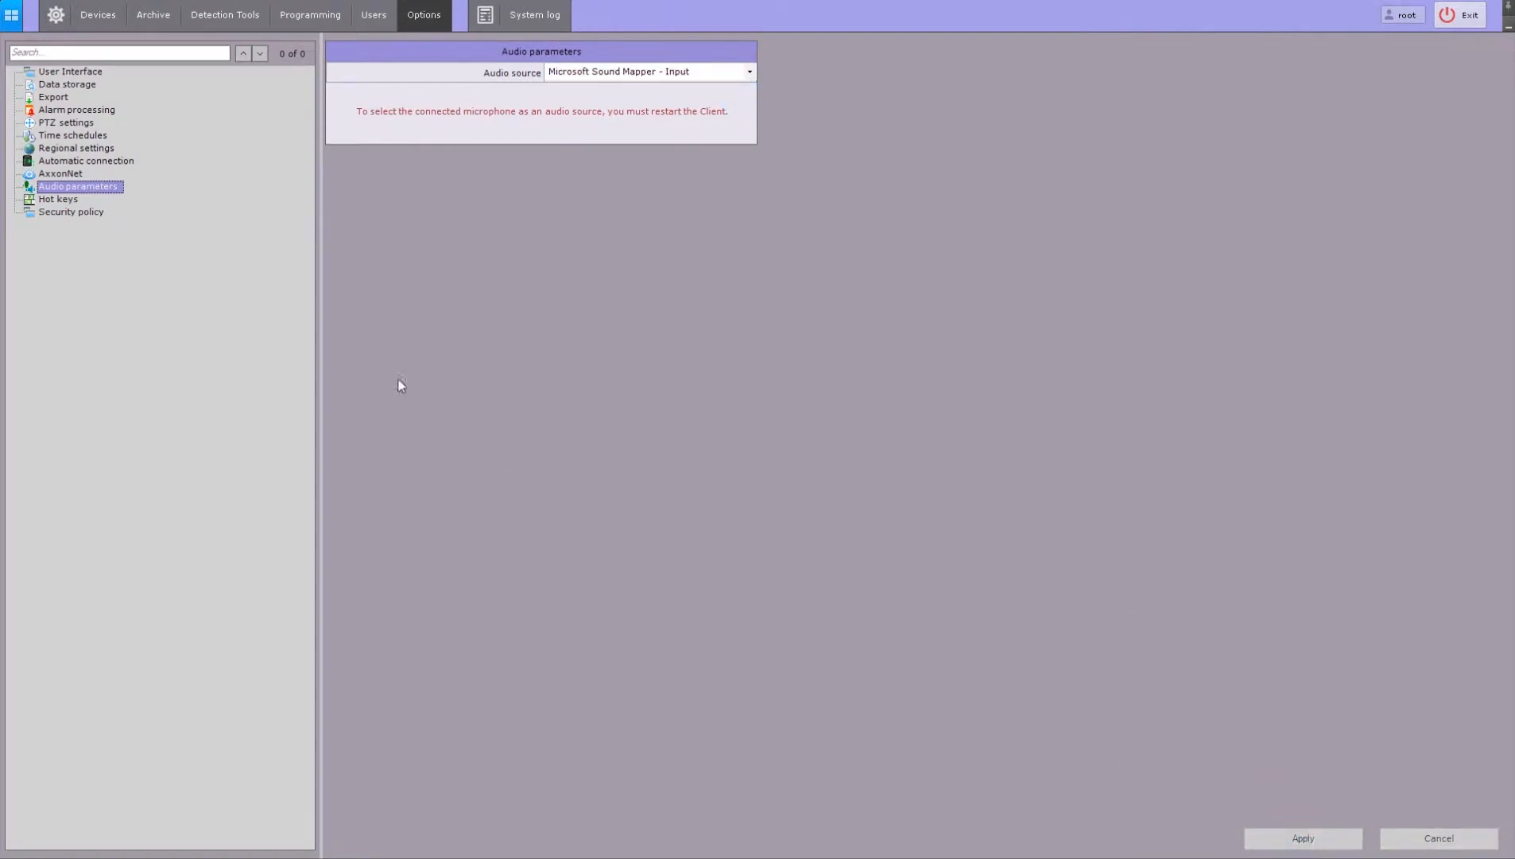
- Assign the hot keys Alt+Menu to Macrocommand2 in the Programming functions and F7 to Activate panel of cameras in the Global functions
{"action": "left_click", "coordinate": [76, 200]}
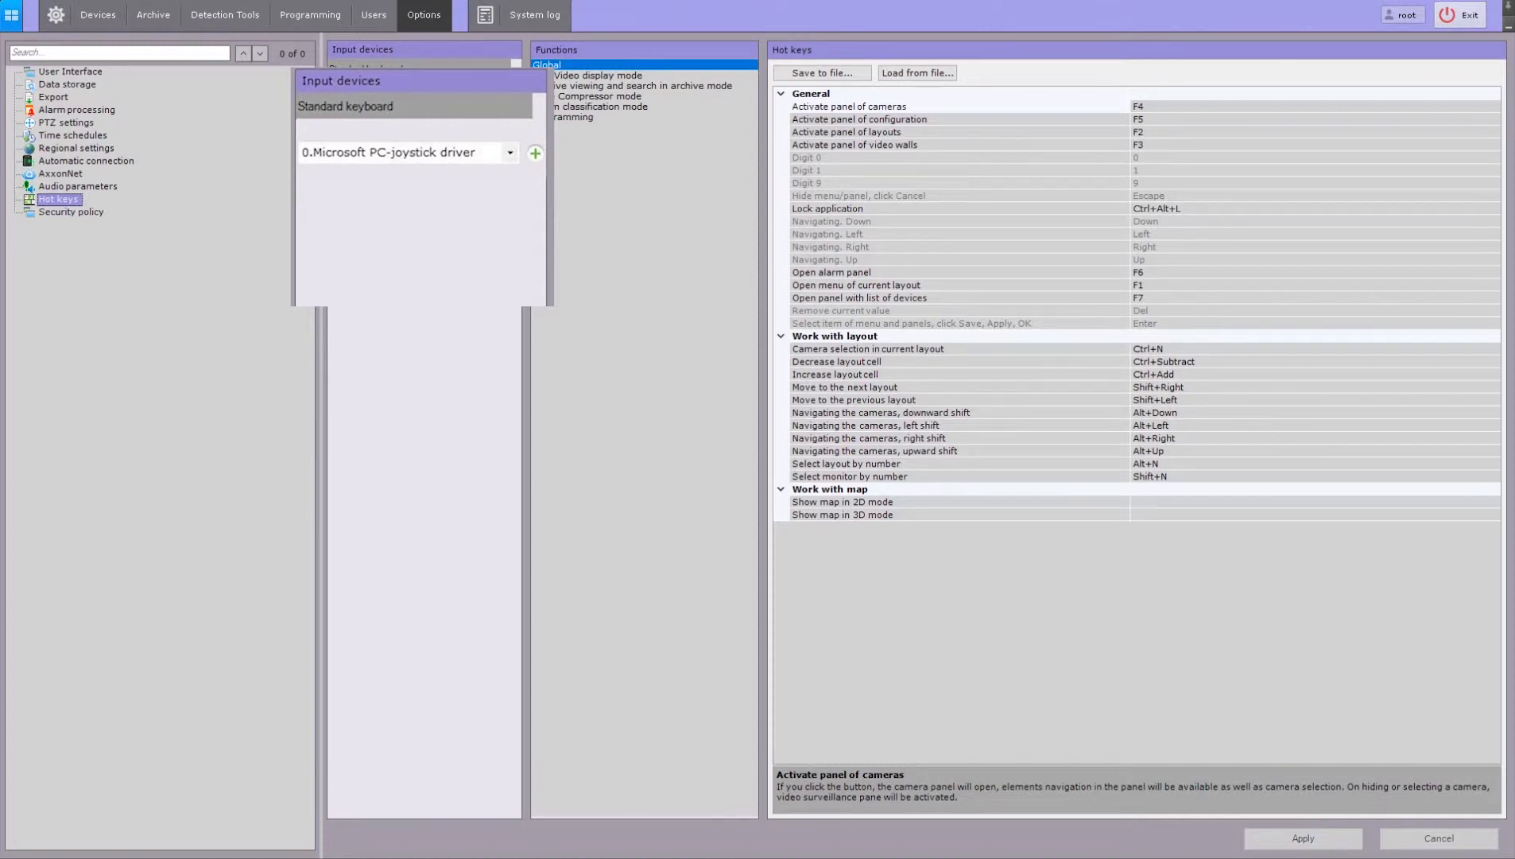
{"action": "left_click", "coordinate": [651, 75]}
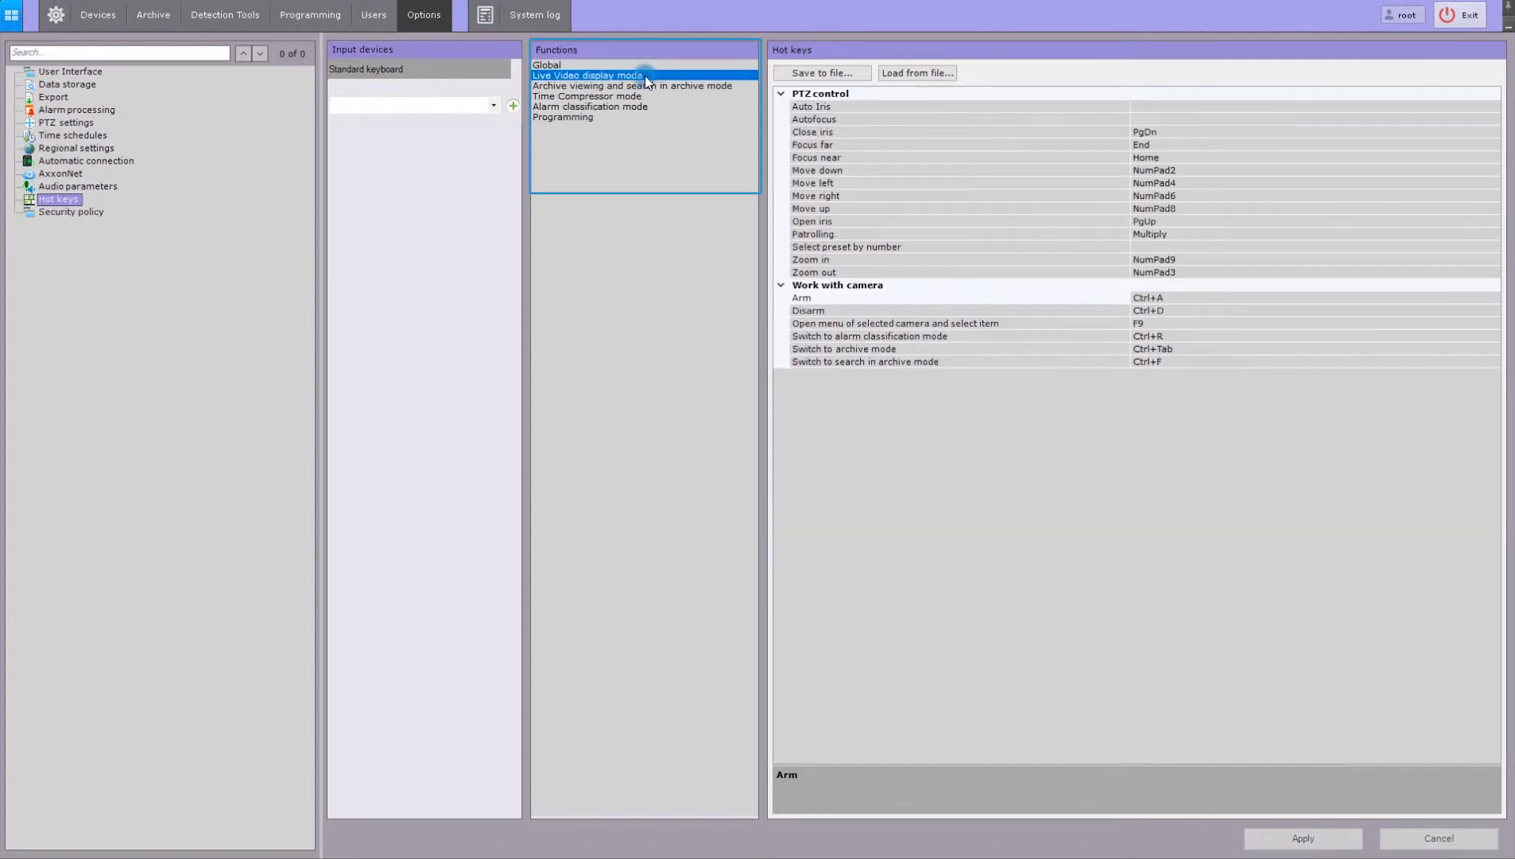
{"action": "left_click", "coordinate": [712, 89]}
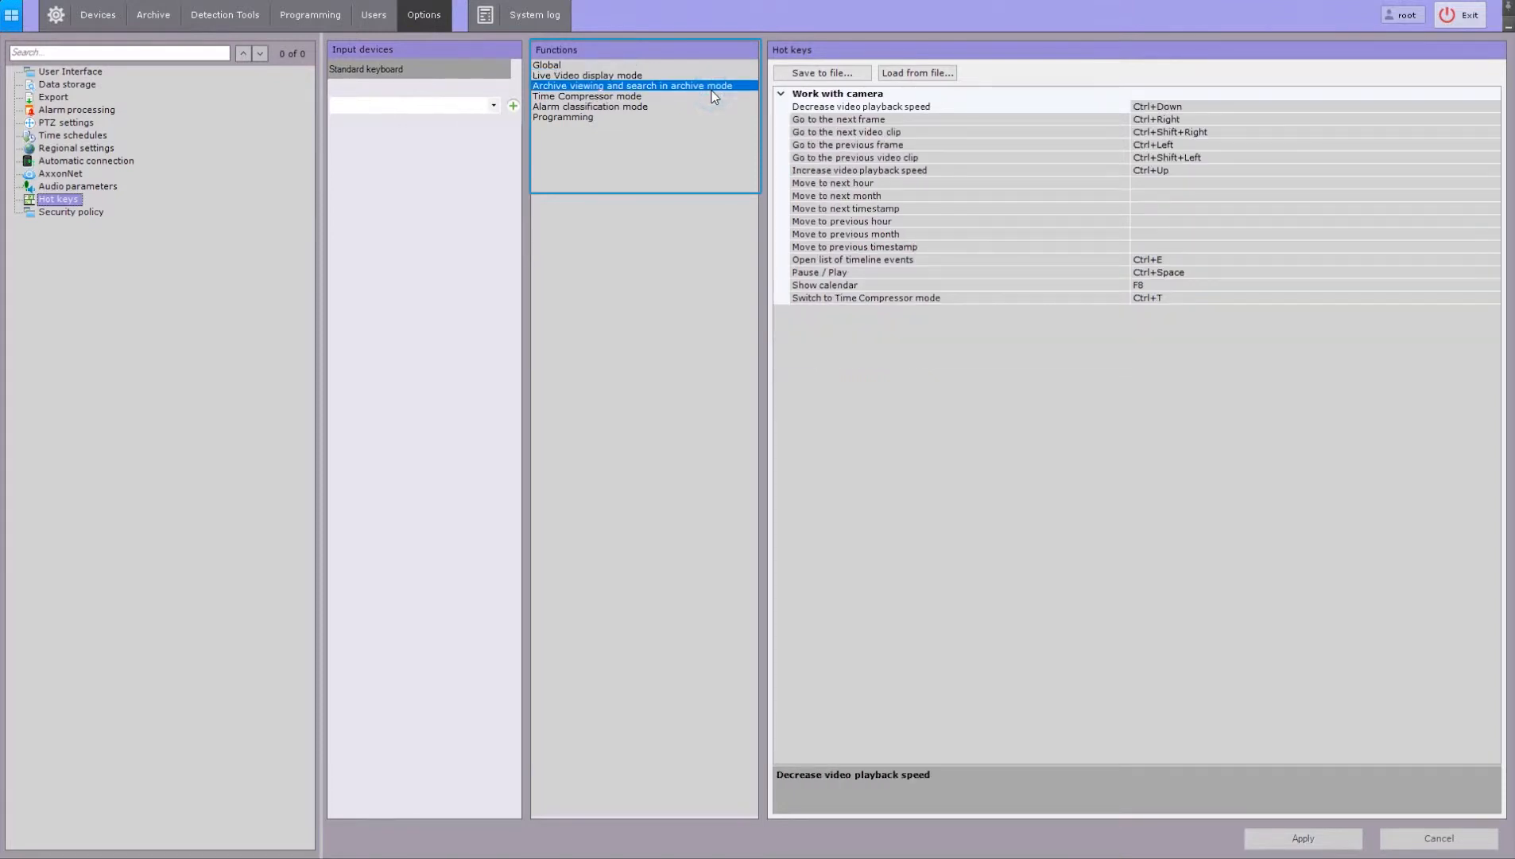
{"action": "left_click", "coordinate": [663, 98]}
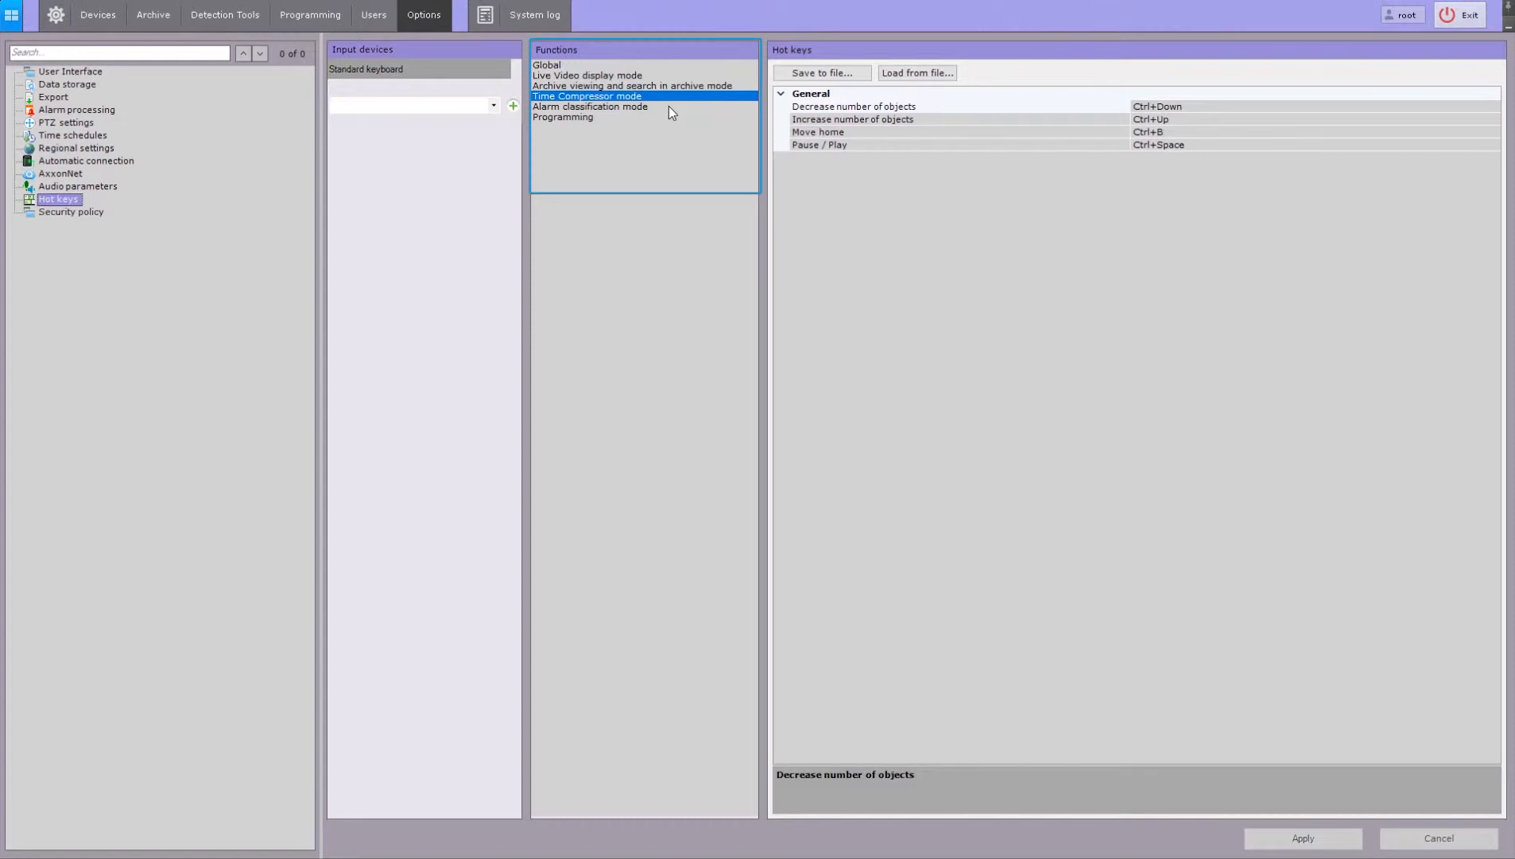
{"action": "left_click", "coordinate": [669, 106]}
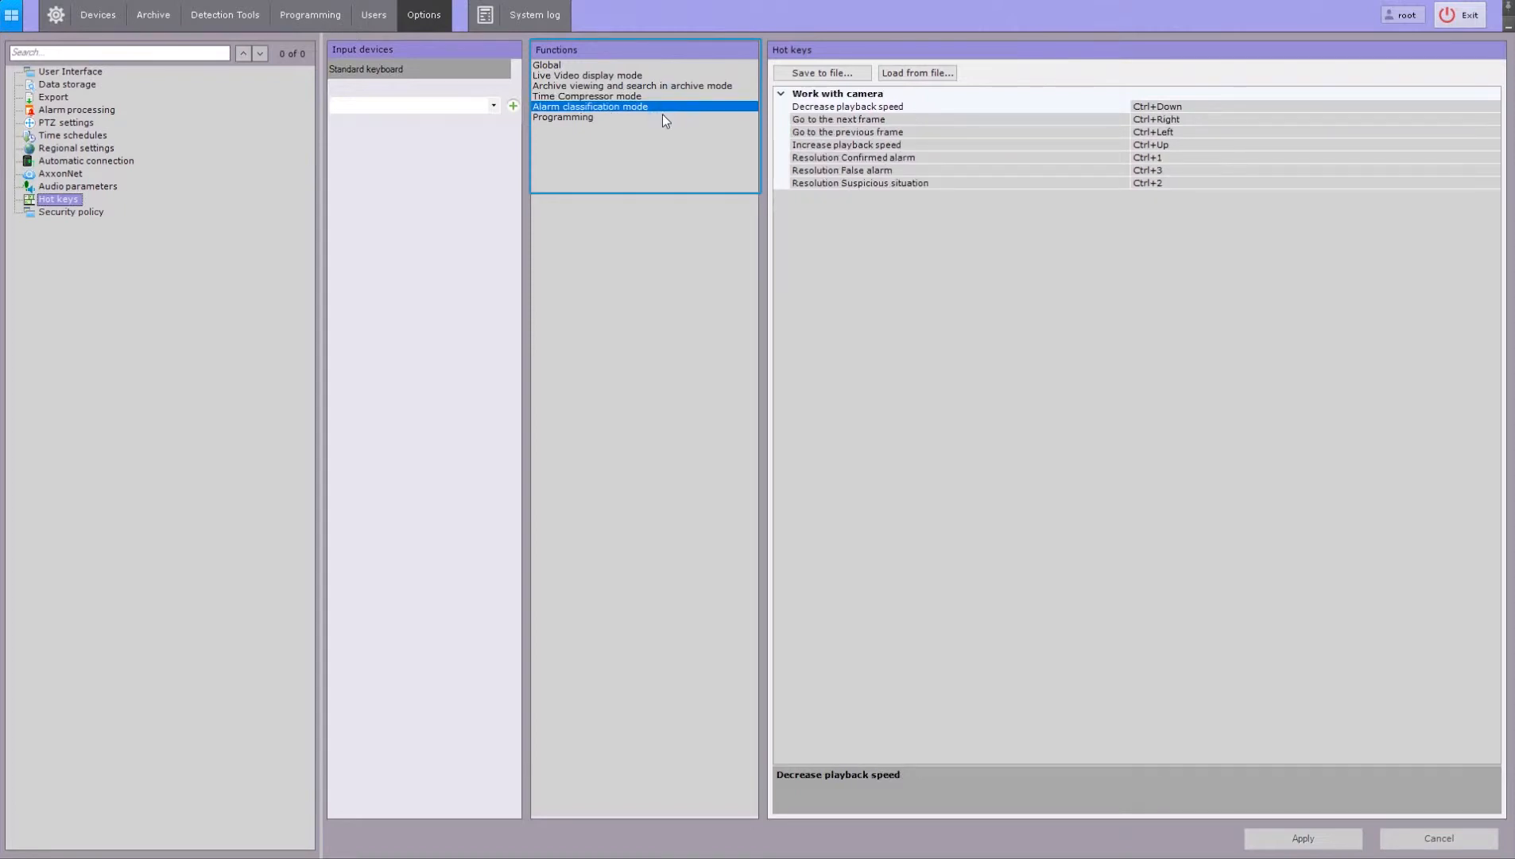
{"action": "left_click", "coordinate": [659, 117]}
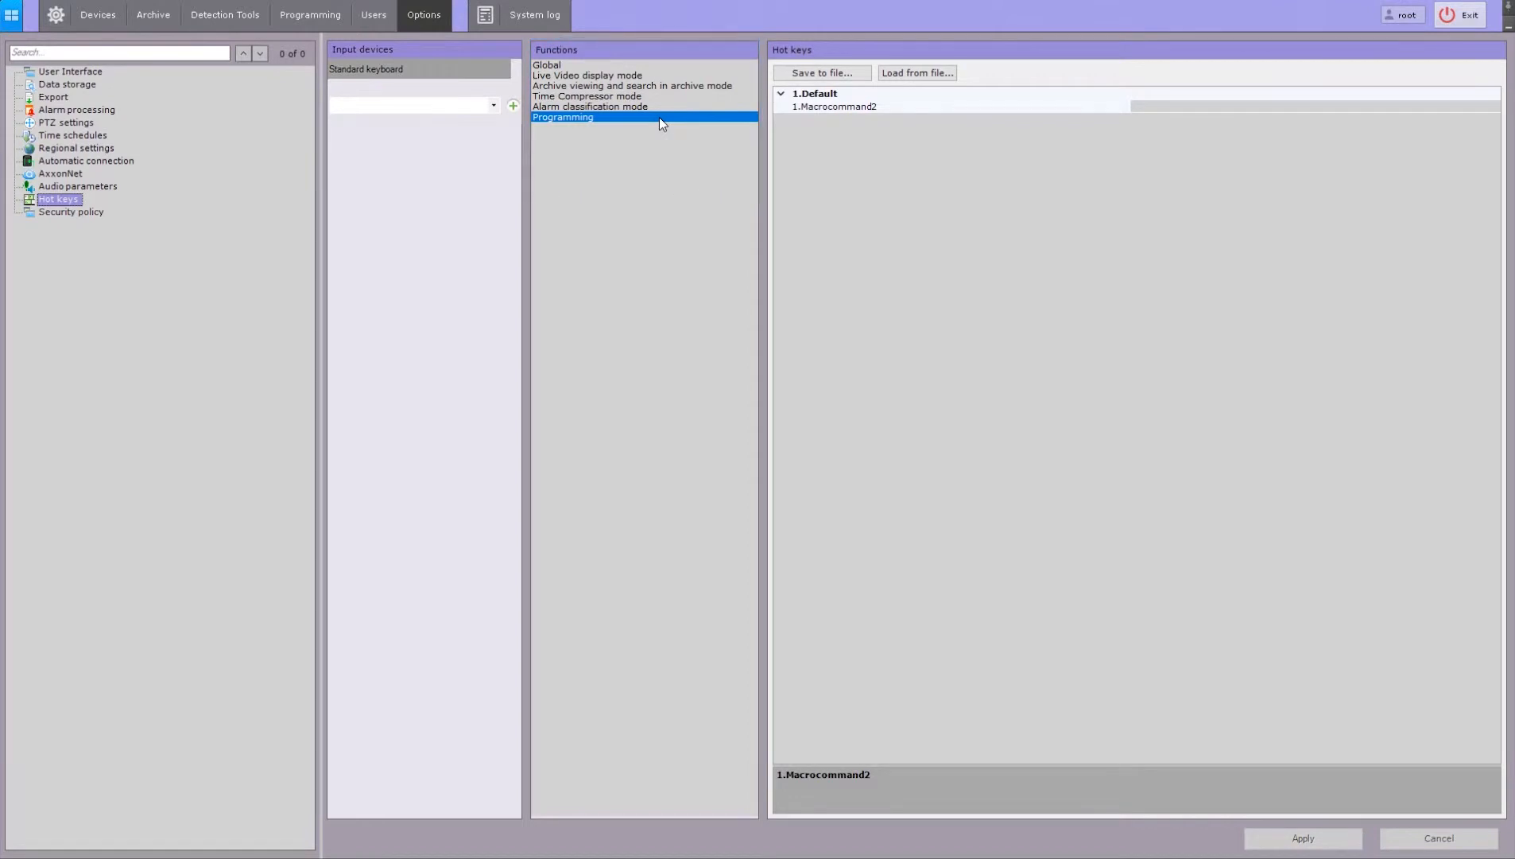
{"action": "left_click", "coordinate": [1176, 106]}
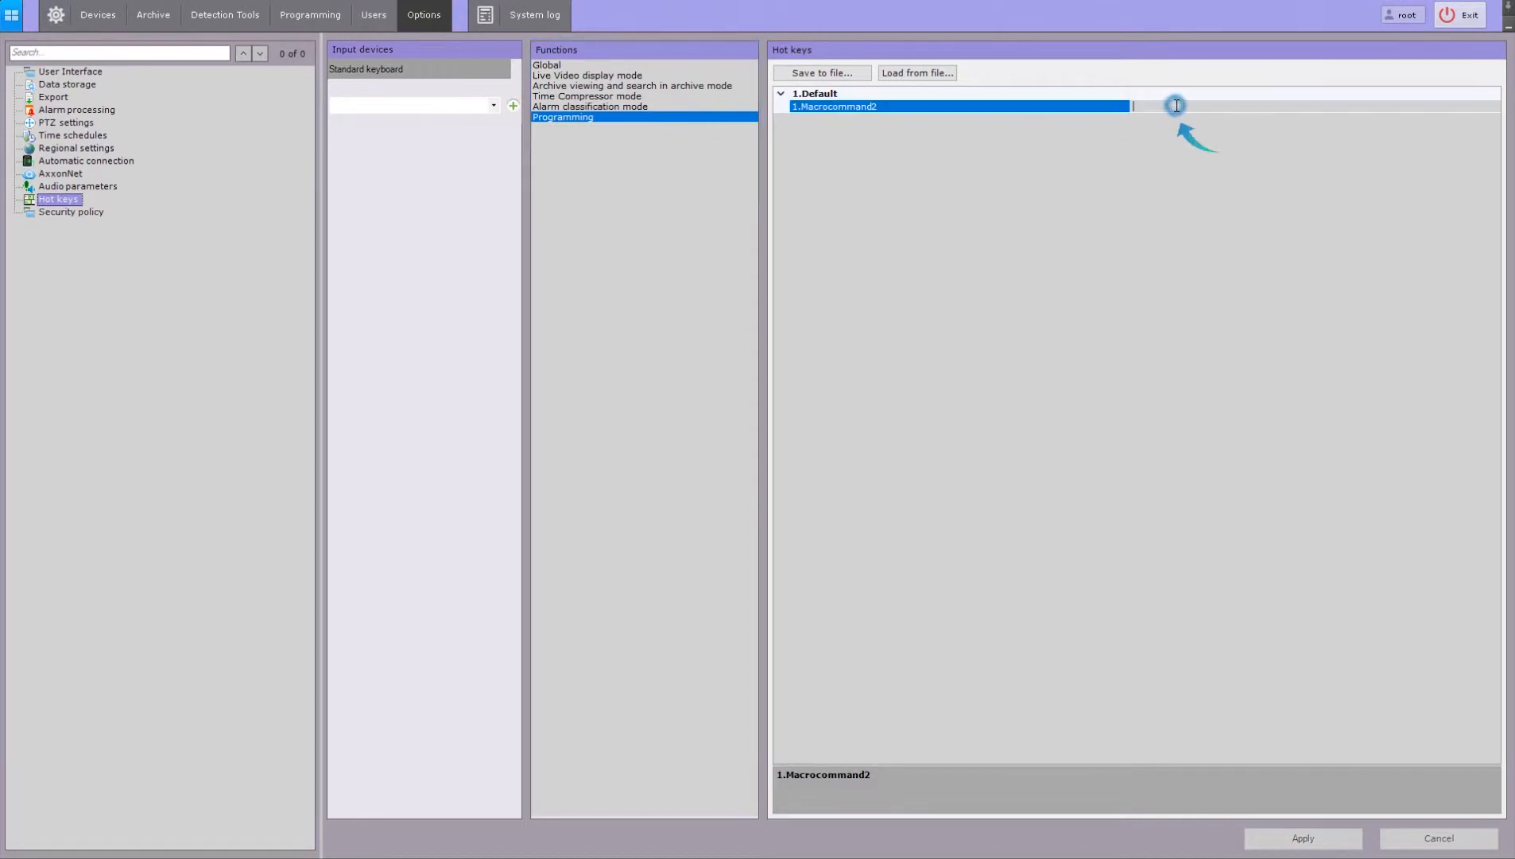
{"action": "key", "text": "alt+Menu"}
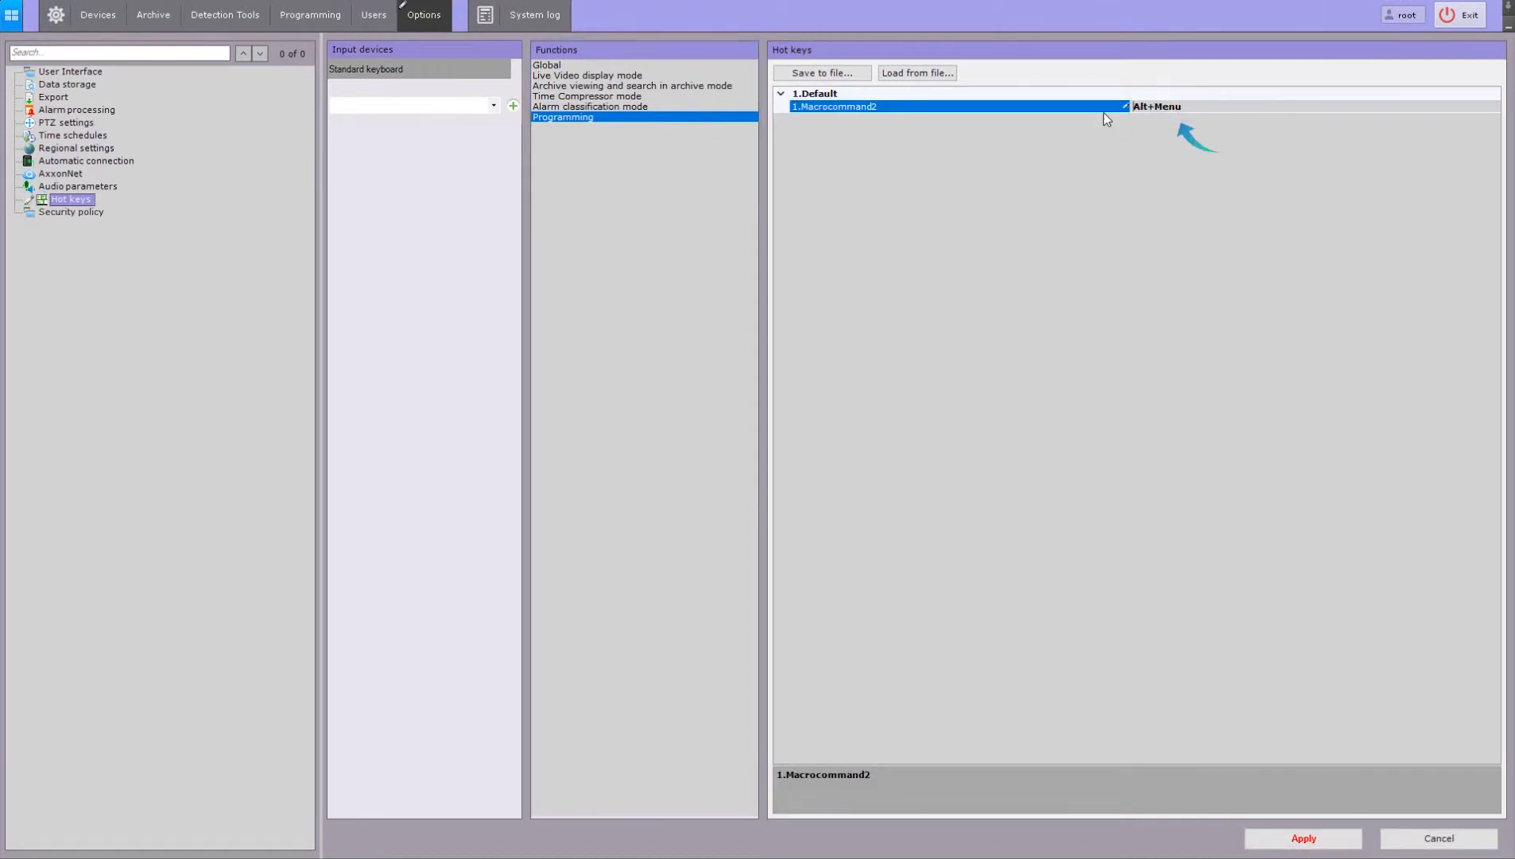
{"action": "left_click", "coordinate": [610, 65]}
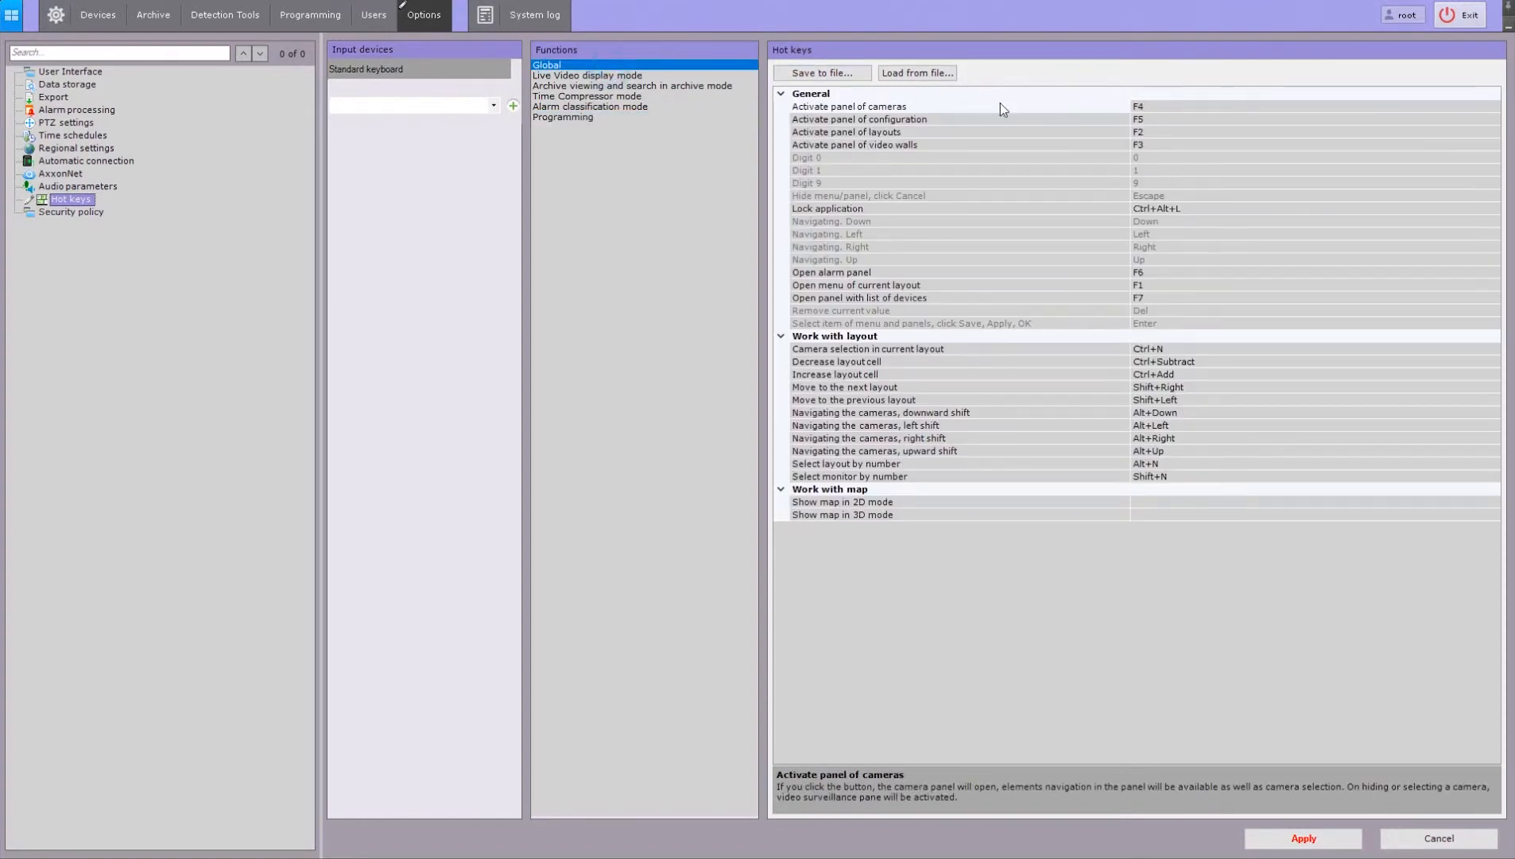
{"action": "left_click", "coordinate": [1153, 108]}
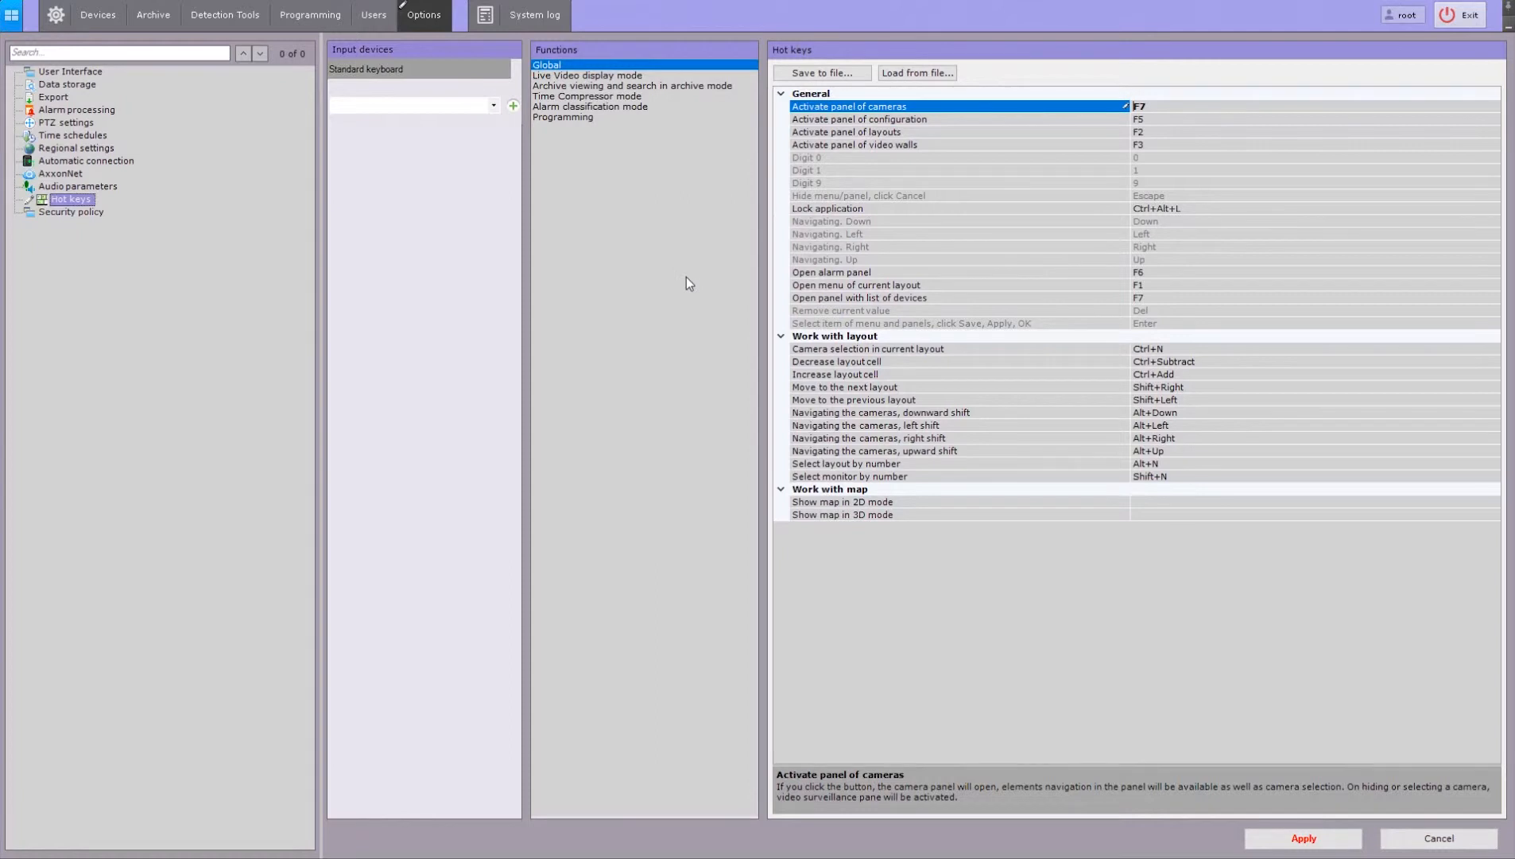
- In the security policy, set minimum password length 8, password history 2 and validity 5 days, then enable complexity requirements and multiple-login prevention
{"action": "left_click", "coordinate": [90, 212]}
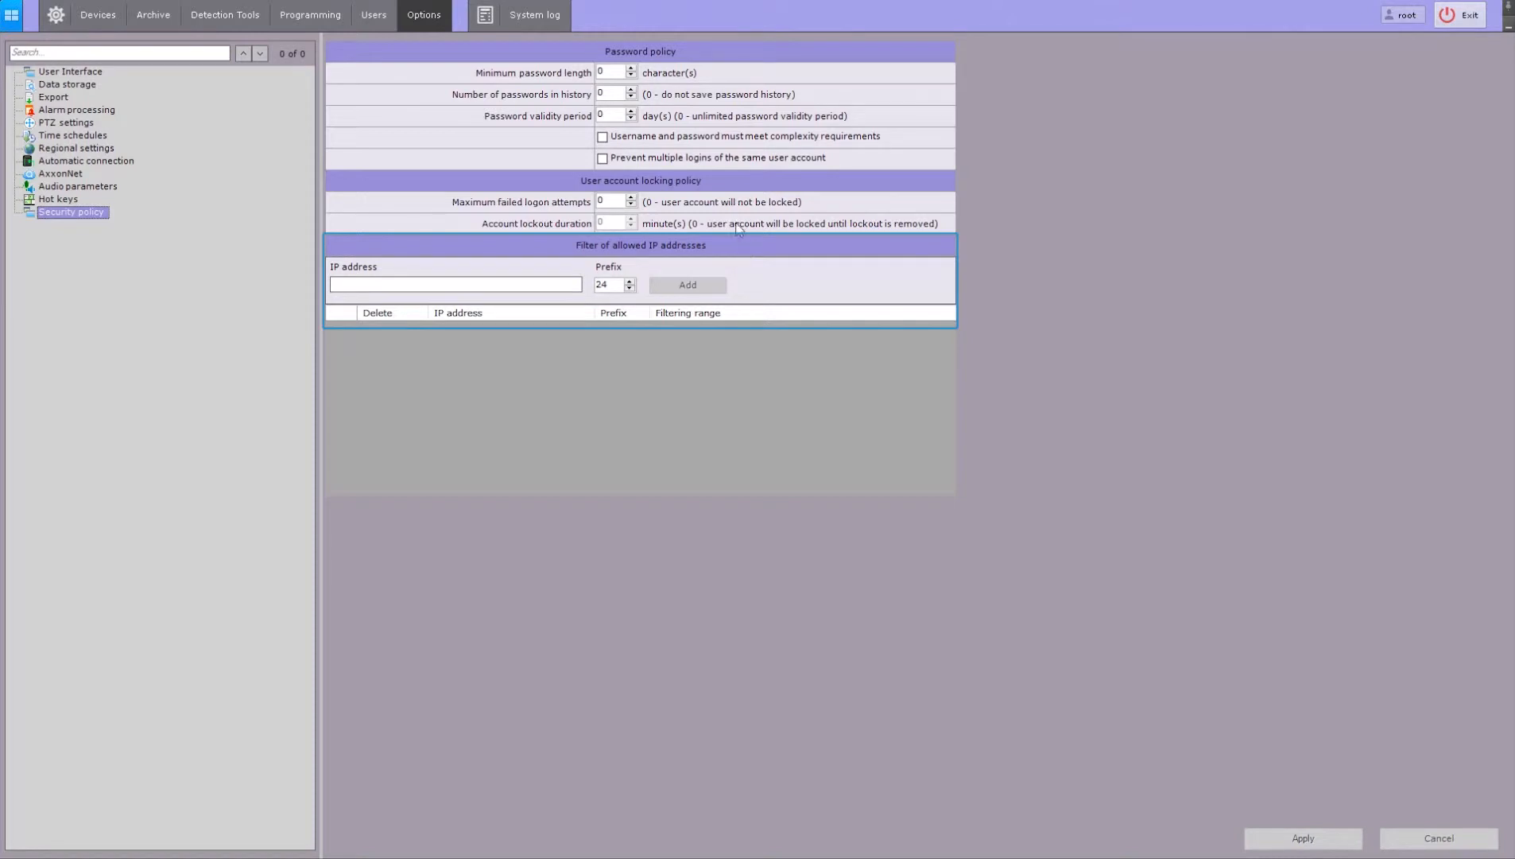
{"action": "left_click", "coordinate": [632, 70]}
{"action": "left_click", "coordinate": [632, 70]}
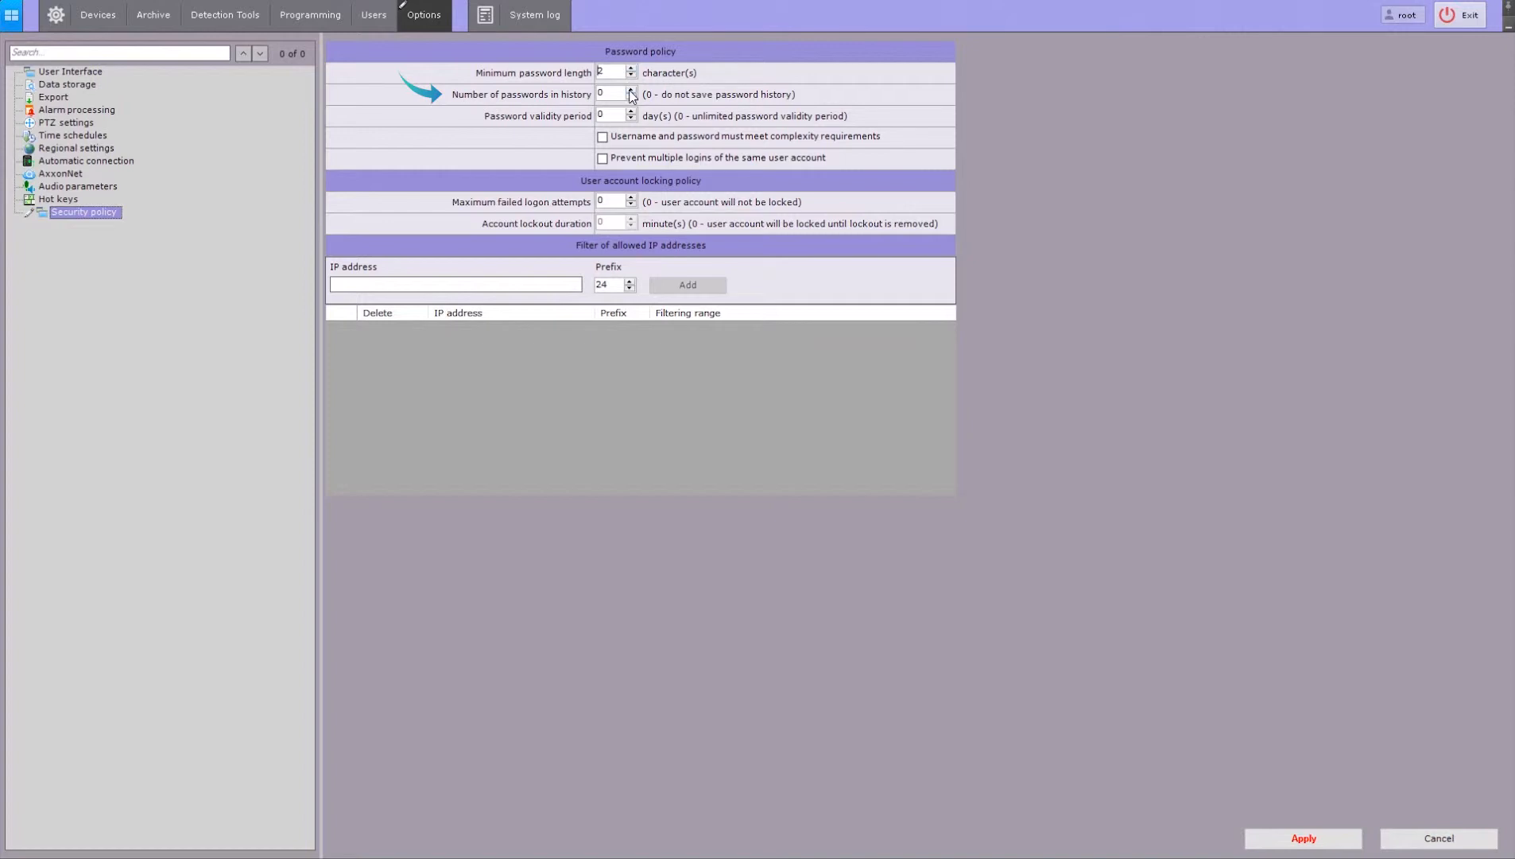
{"action": "double_click", "coordinate": [631, 91]}
{"action": "left_click", "coordinate": [603, 138]}
{"action": "left_click", "coordinate": [602, 159]}
- Set the user account locking policy to 3 maximum failed logon attempts and a lockout duration of 2 minutes
{"action": "left_click", "coordinate": [632, 199]}
{"action": "left_click", "coordinate": [632, 198]}
{"action": "left_click", "coordinate": [632, 198]}
{"action": "left_click", "coordinate": [631, 220]}
{"action": "left_click", "coordinate": [631, 221]}
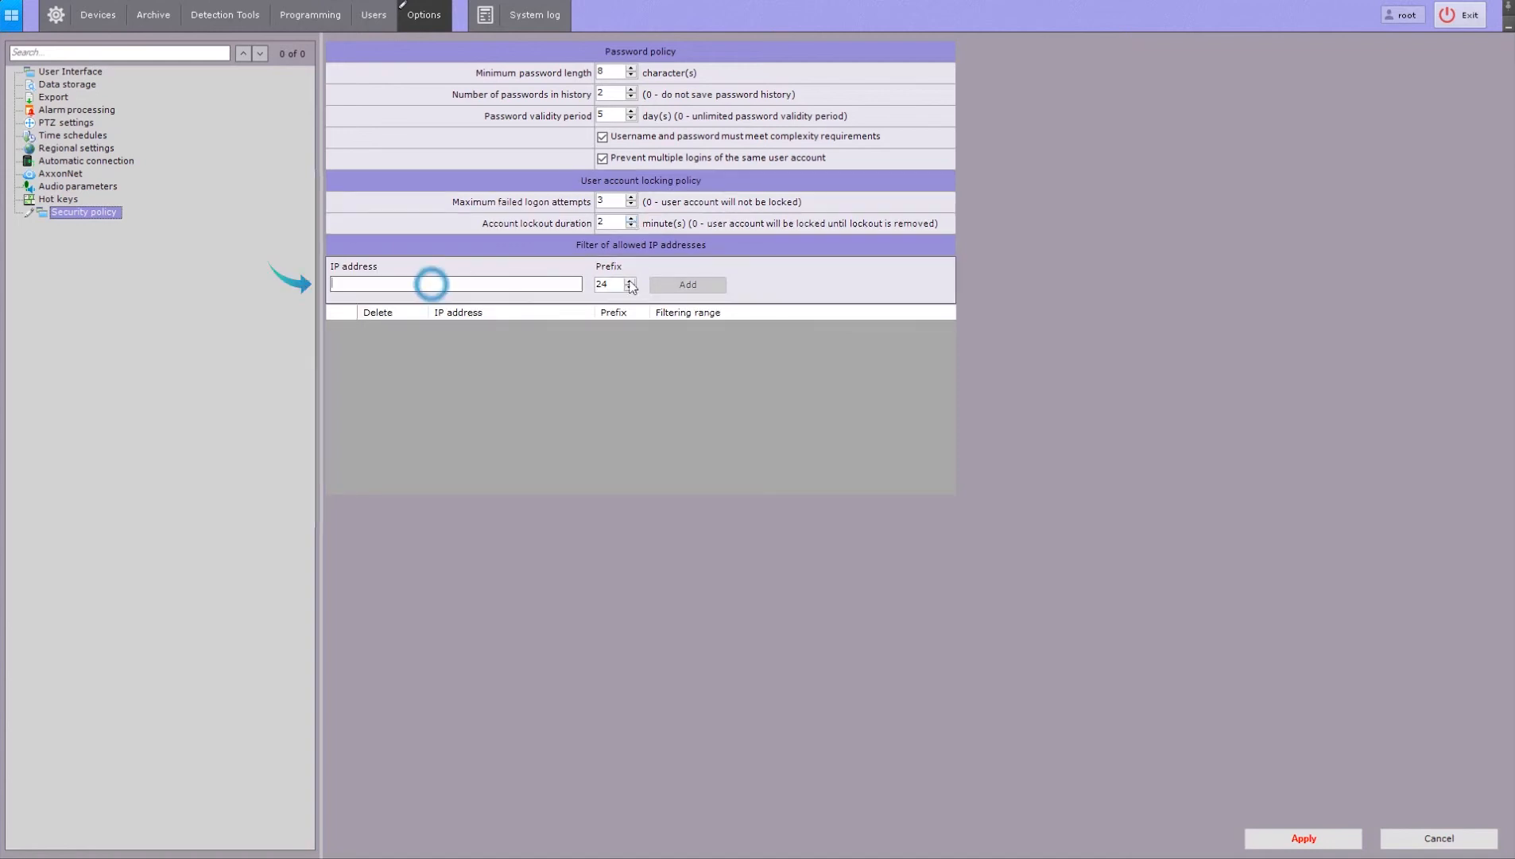
- Add 10.0.0.100 with prefix 24 and 10.2.30.11 with prefix 32 to the filter of allowed IP addresses
{"action": "type", "text": "10.0.0.100"}
{"action": "left_click", "coordinate": [687, 284]}
{"action": "left_click", "coordinate": [466, 285]}
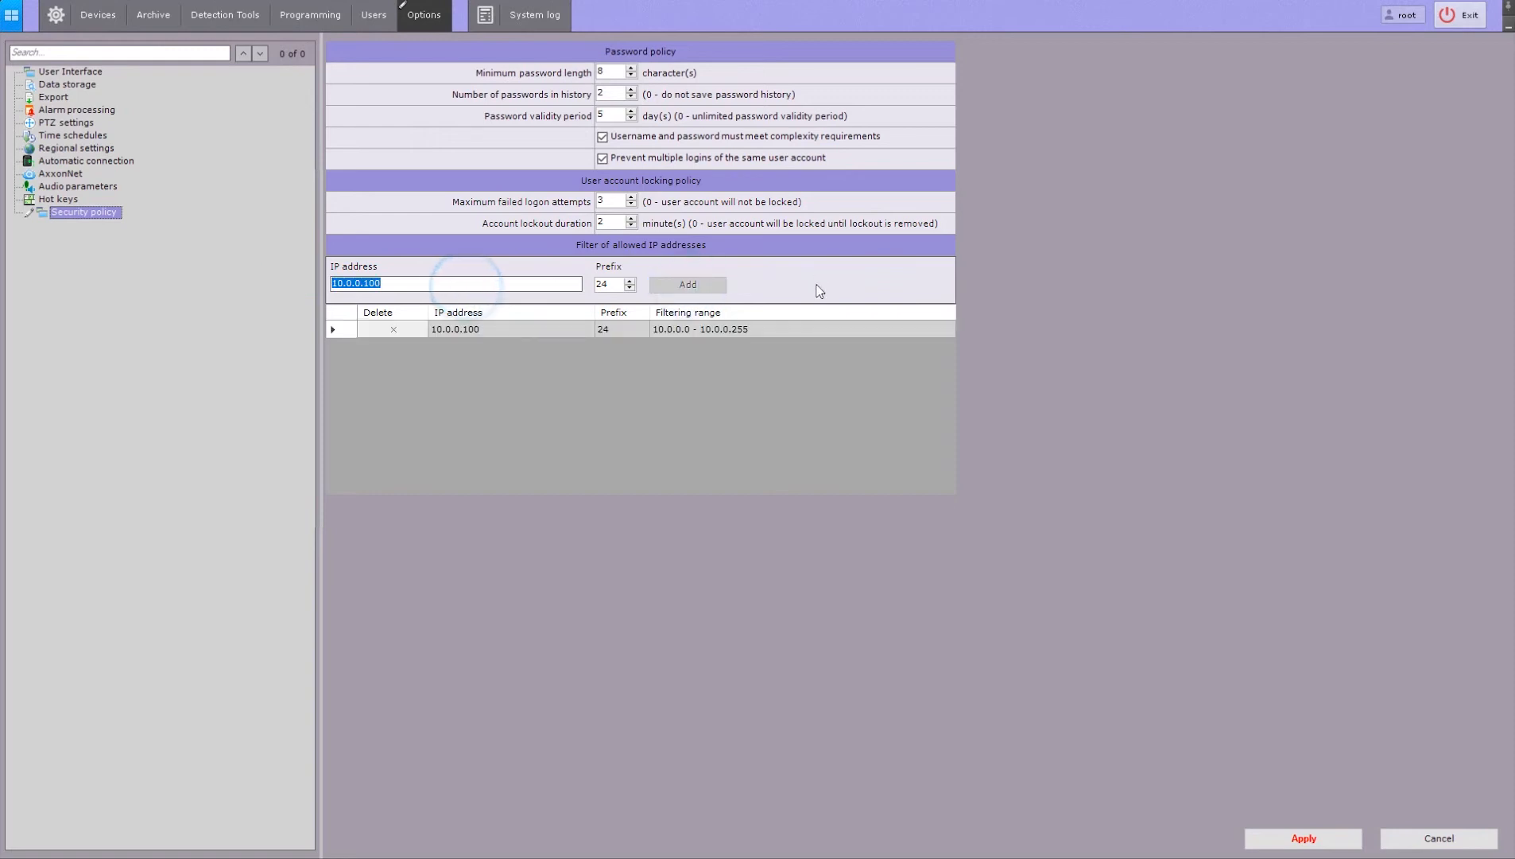
{"action": "type", "text": "10.2.30.11"}
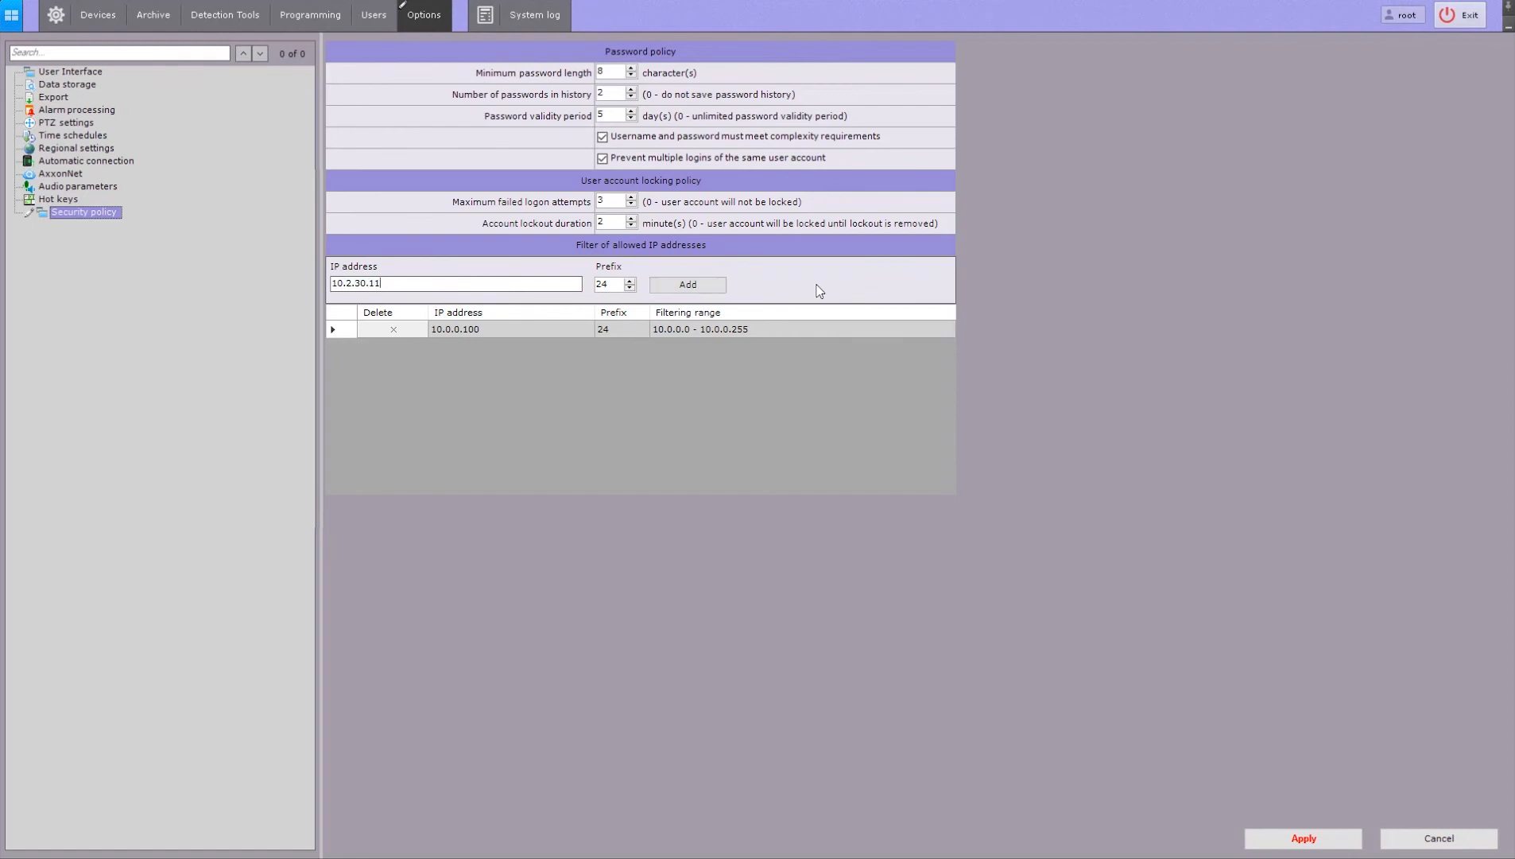
{"action": "left_click", "coordinate": [630, 282]}
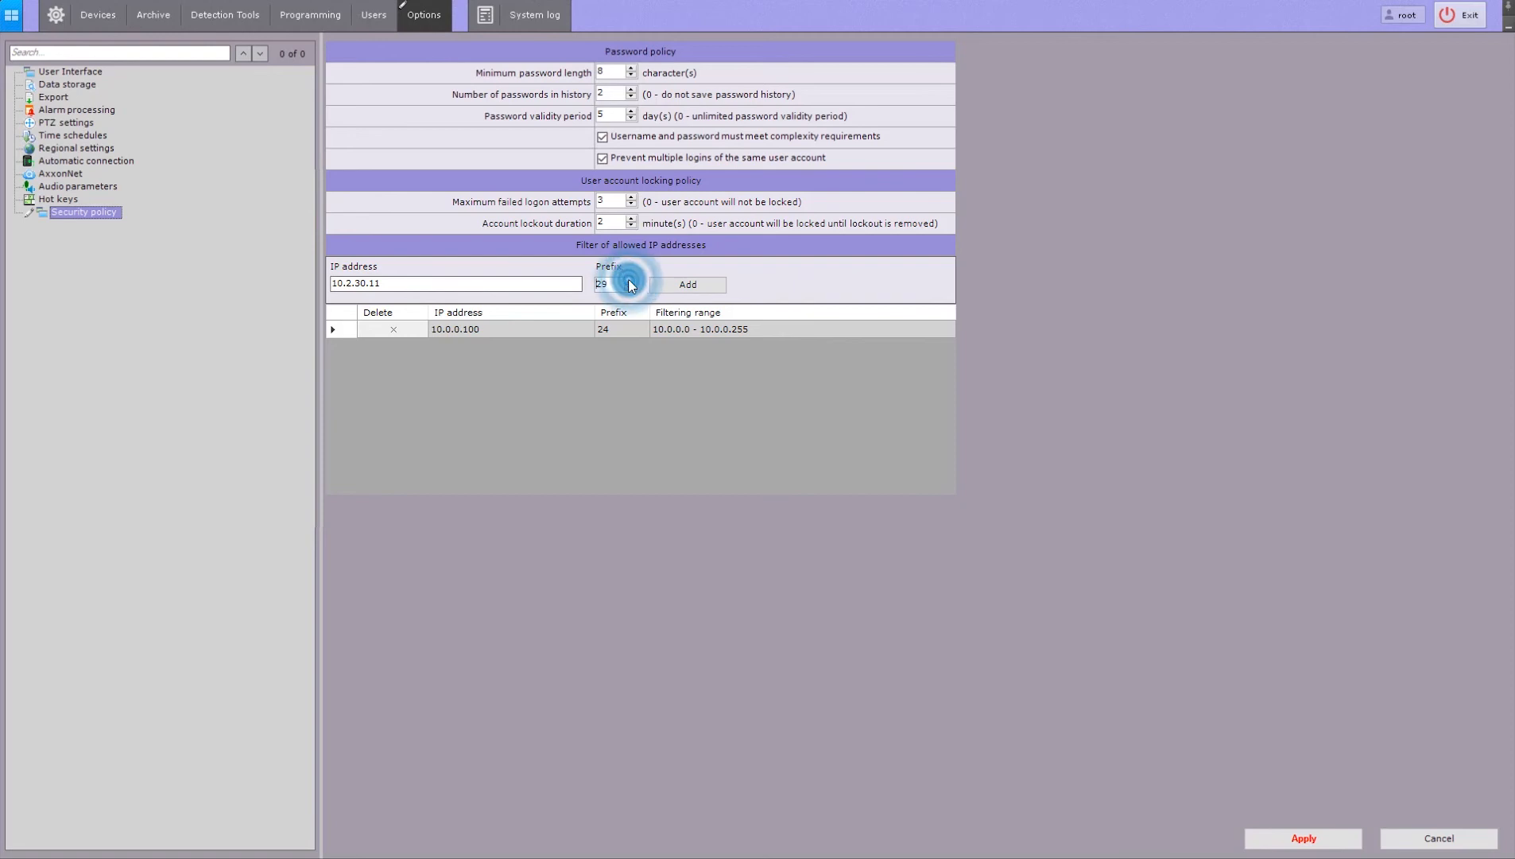
{"action": "left_click", "coordinate": [692, 285]}
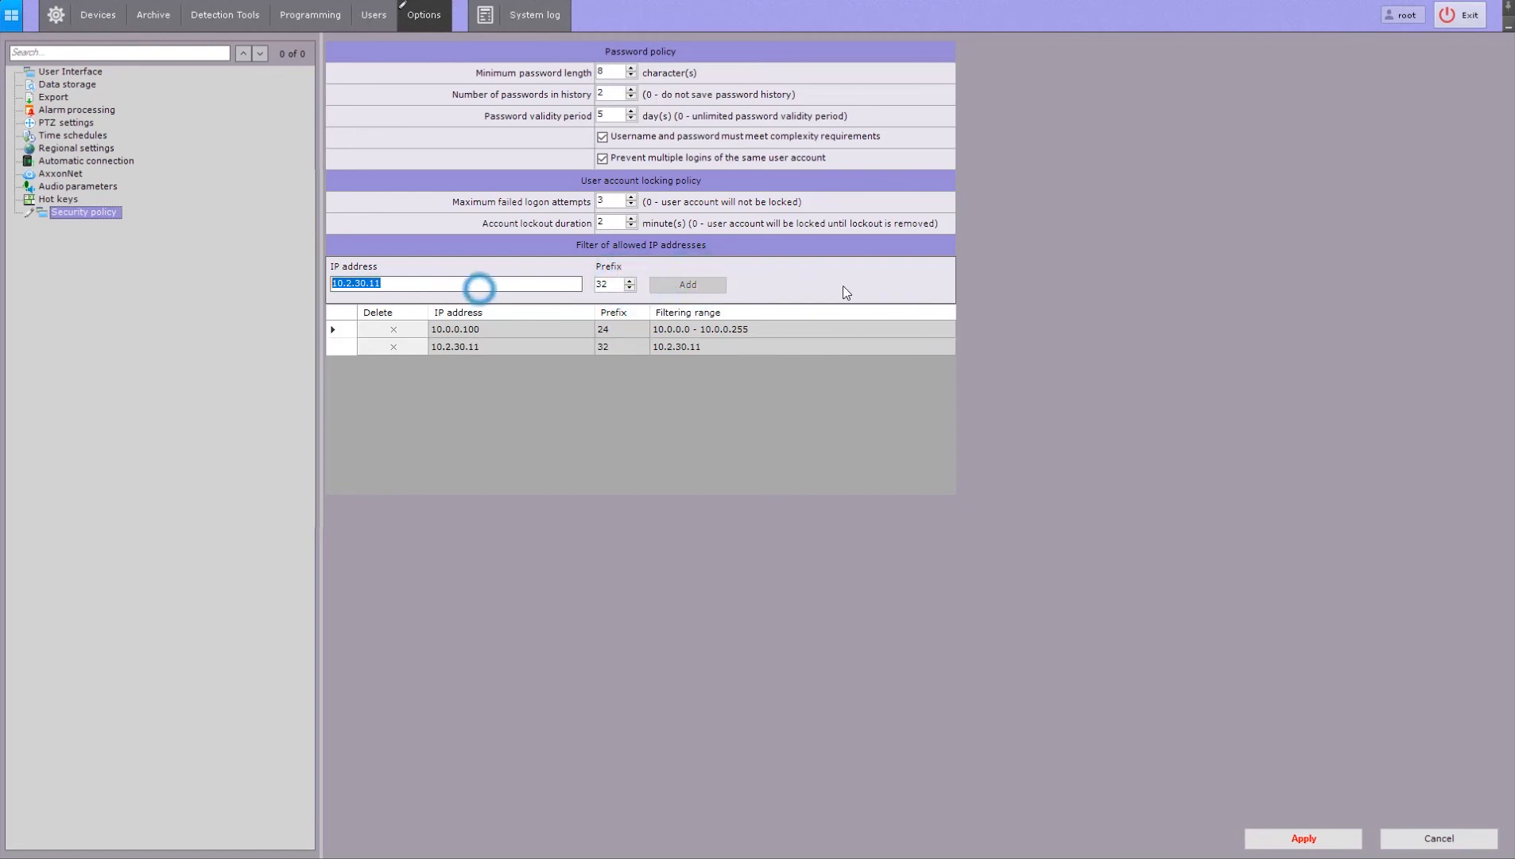
- Add 192.168.0.1 with prefix 16 to the filter of allowed IP addresses
{"action": "type", "text": "192"}
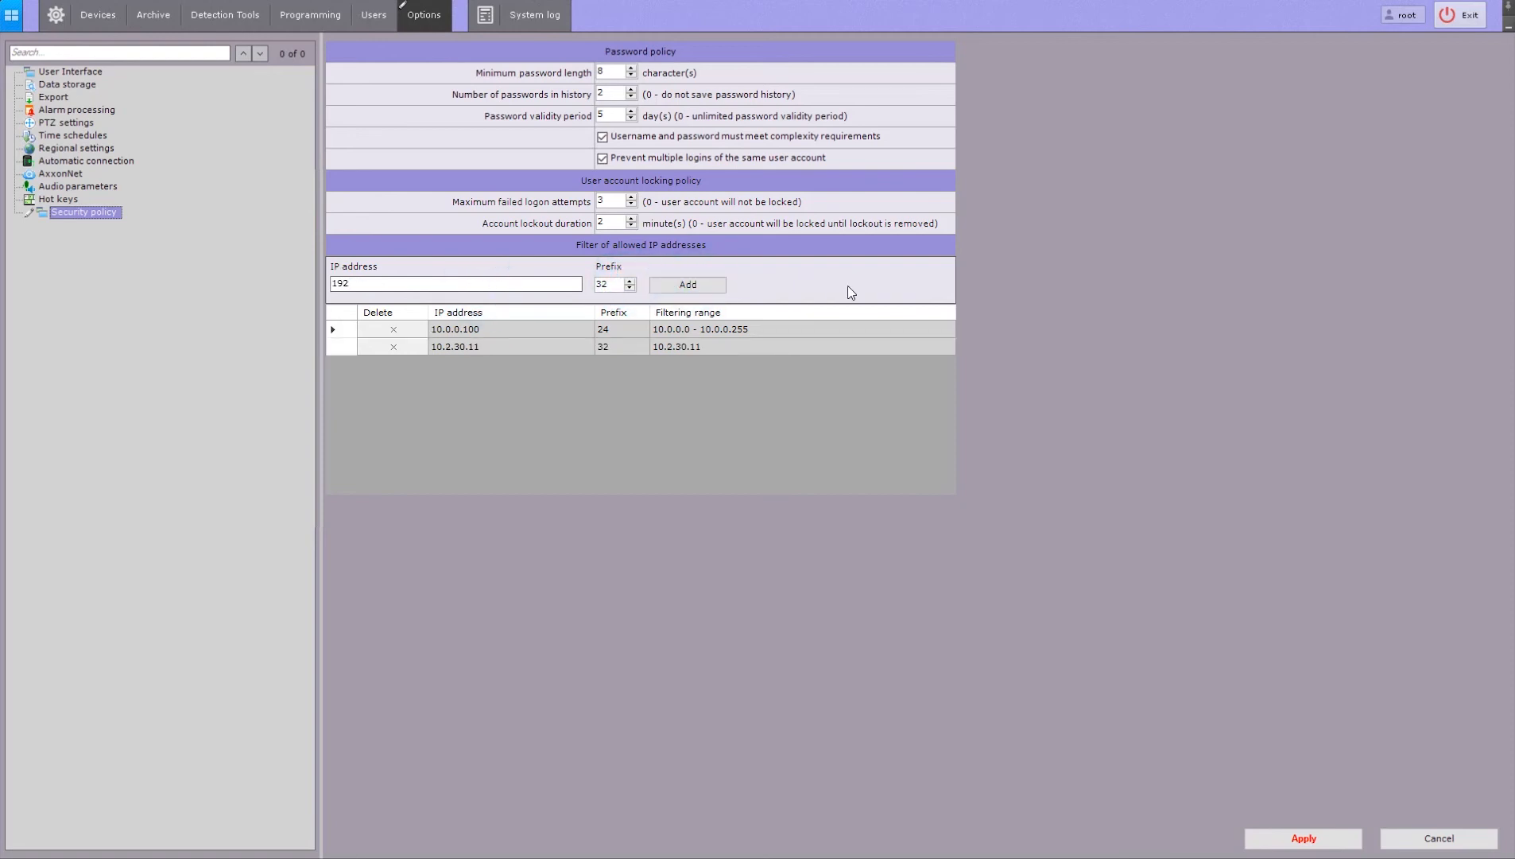
{"action": "type", "text": ".168.0.1"}
{"action": "double_click", "coordinate": [612, 284]}
{"action": "type", "text": "16"}
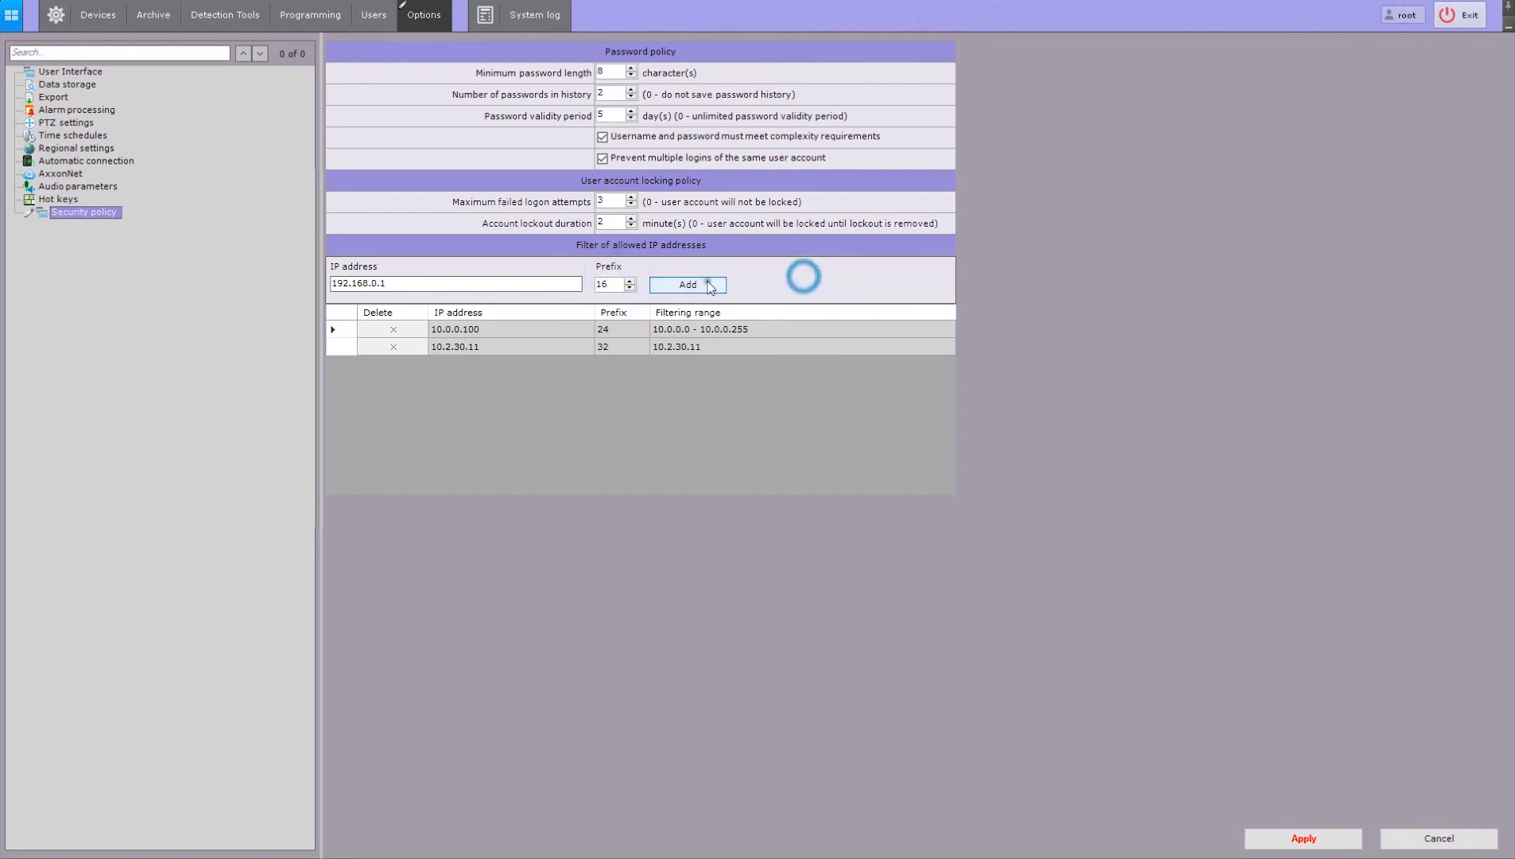
{"action": "left_click", "coordinate": [710, 285]}
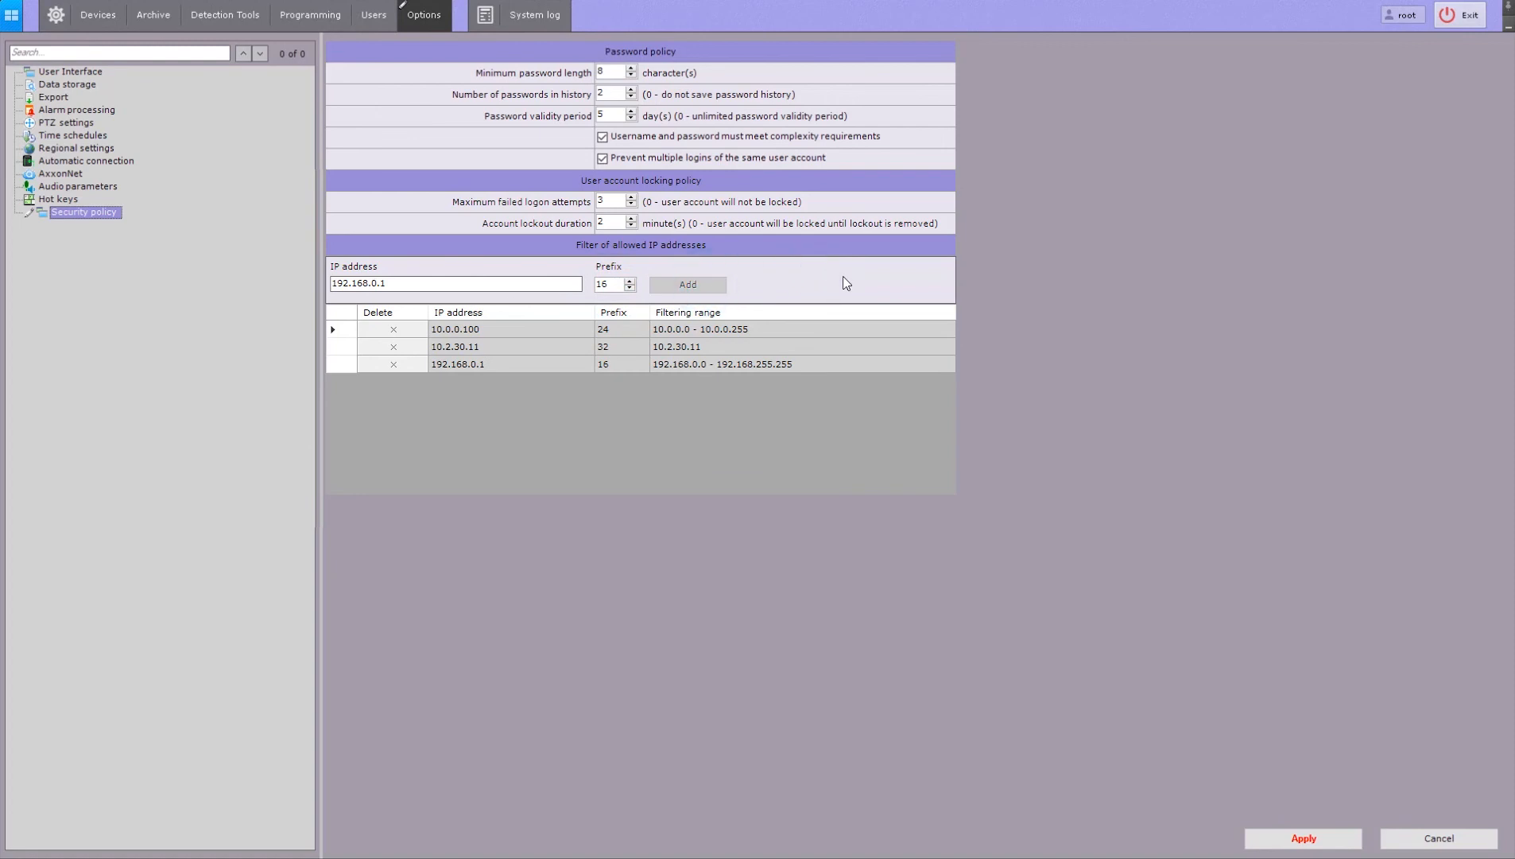